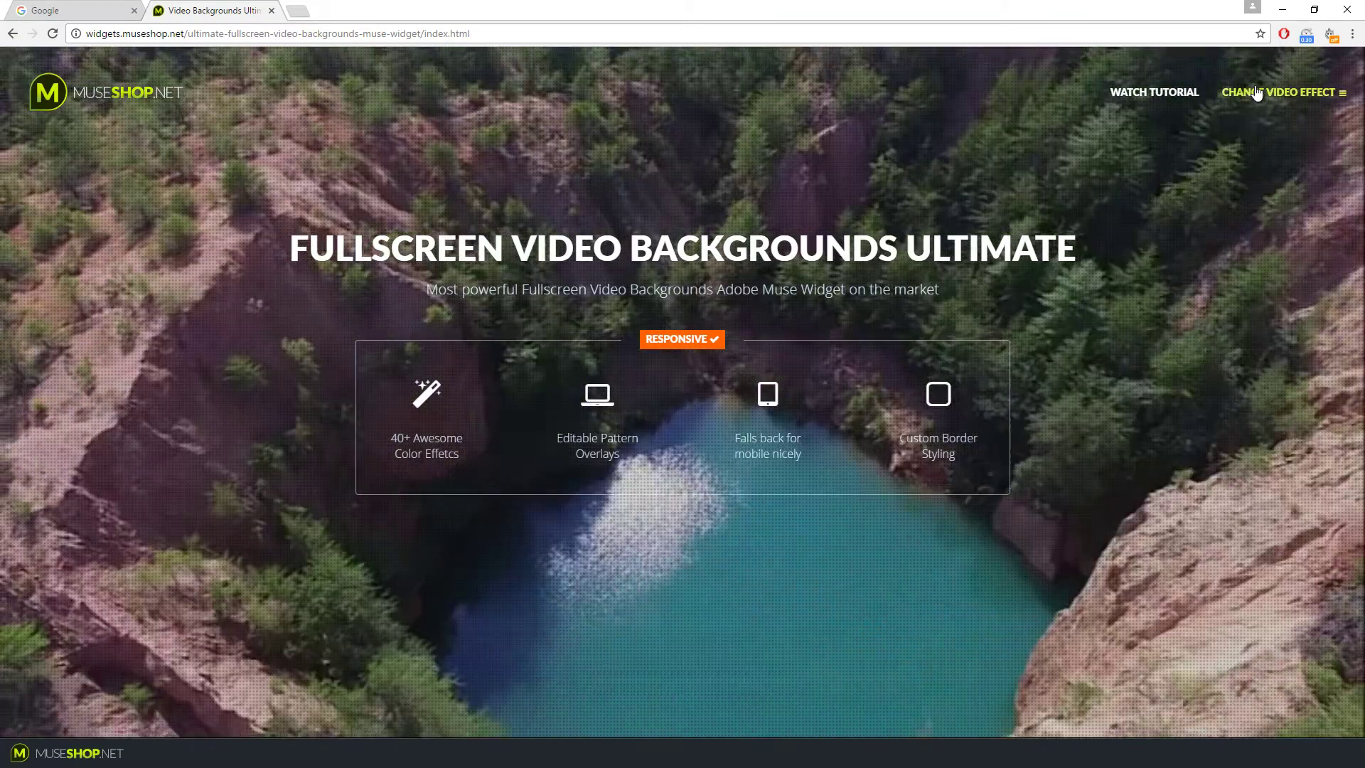
Step: Preview the Purple Gradient 1, Pink Gradient 1 and Obsidian video color effects on the demo
{"action": "left_click", "coordinate": [1257, 92]}
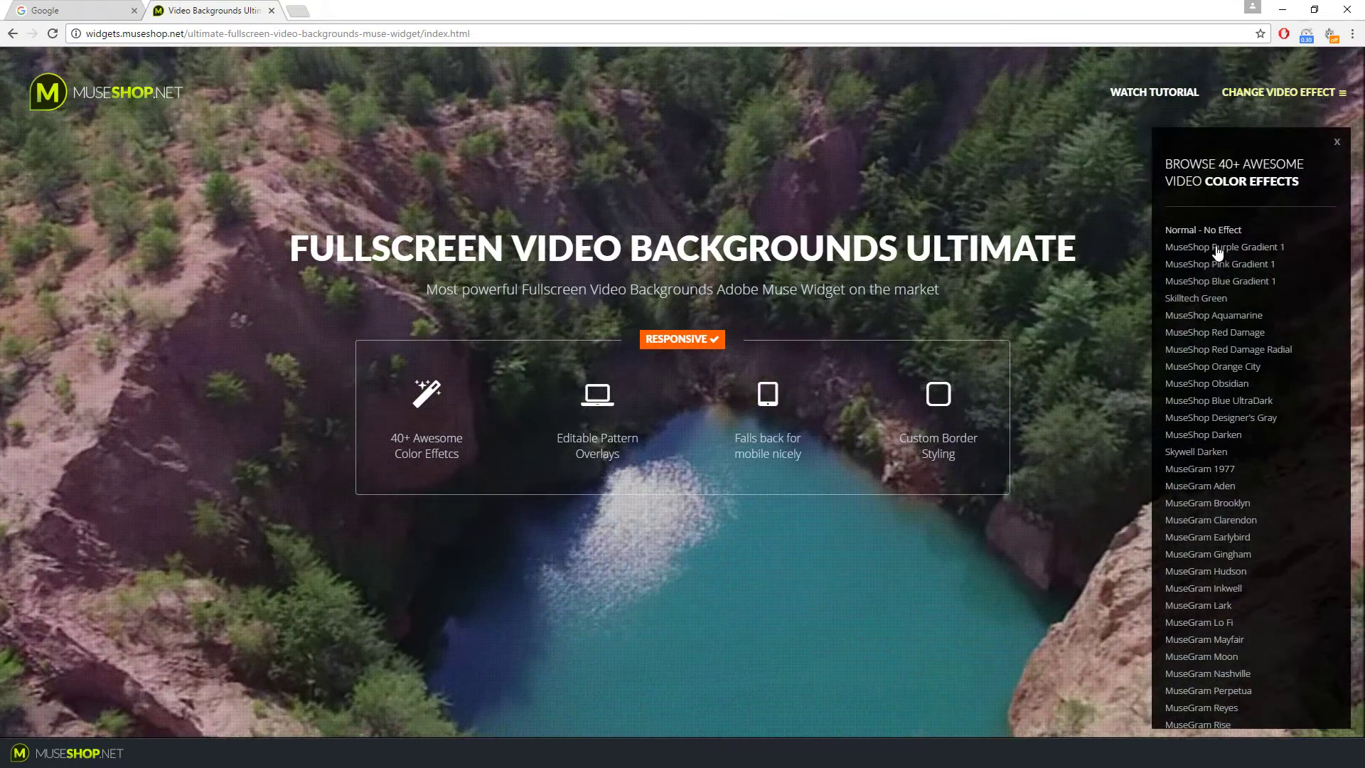
{"action": "left_click", "coordinate": [1223, 249]}
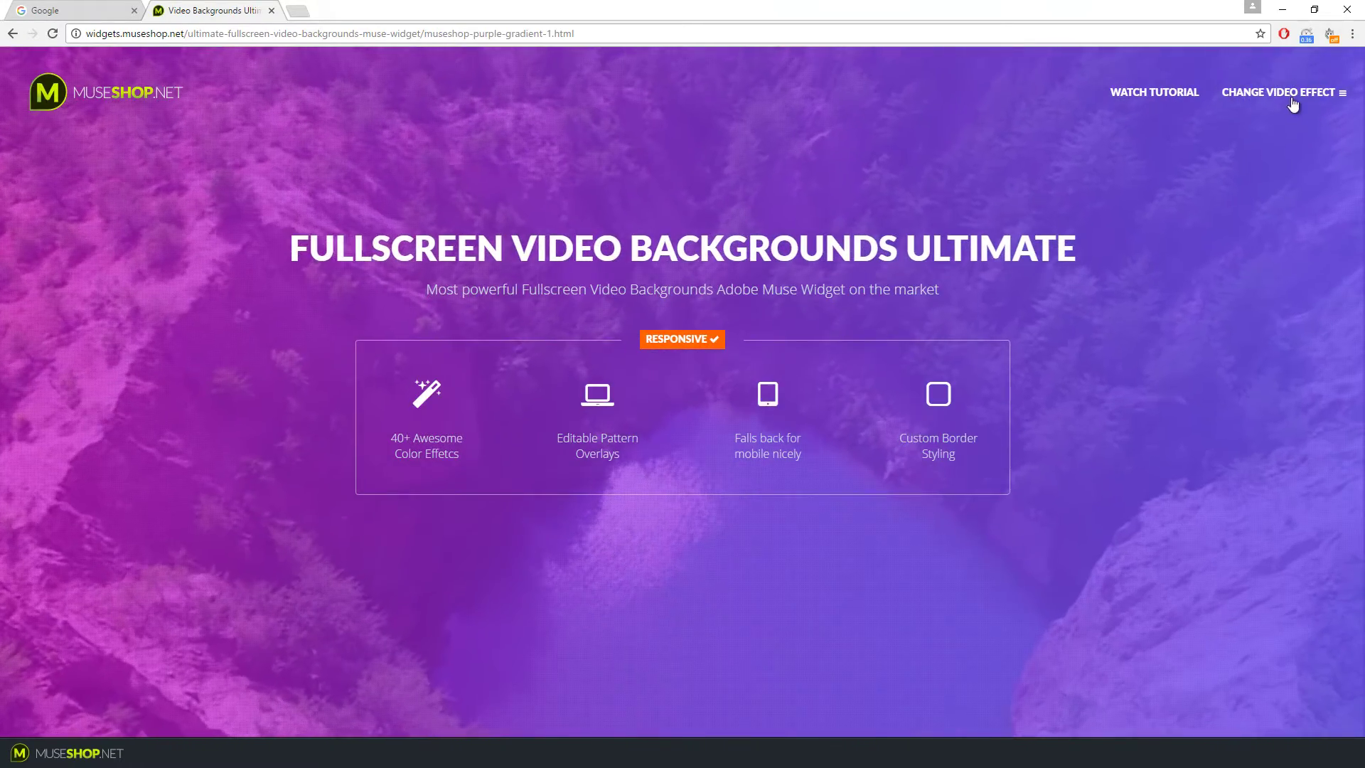
{"action": "left_click", "coordinate": [1272, 92]}
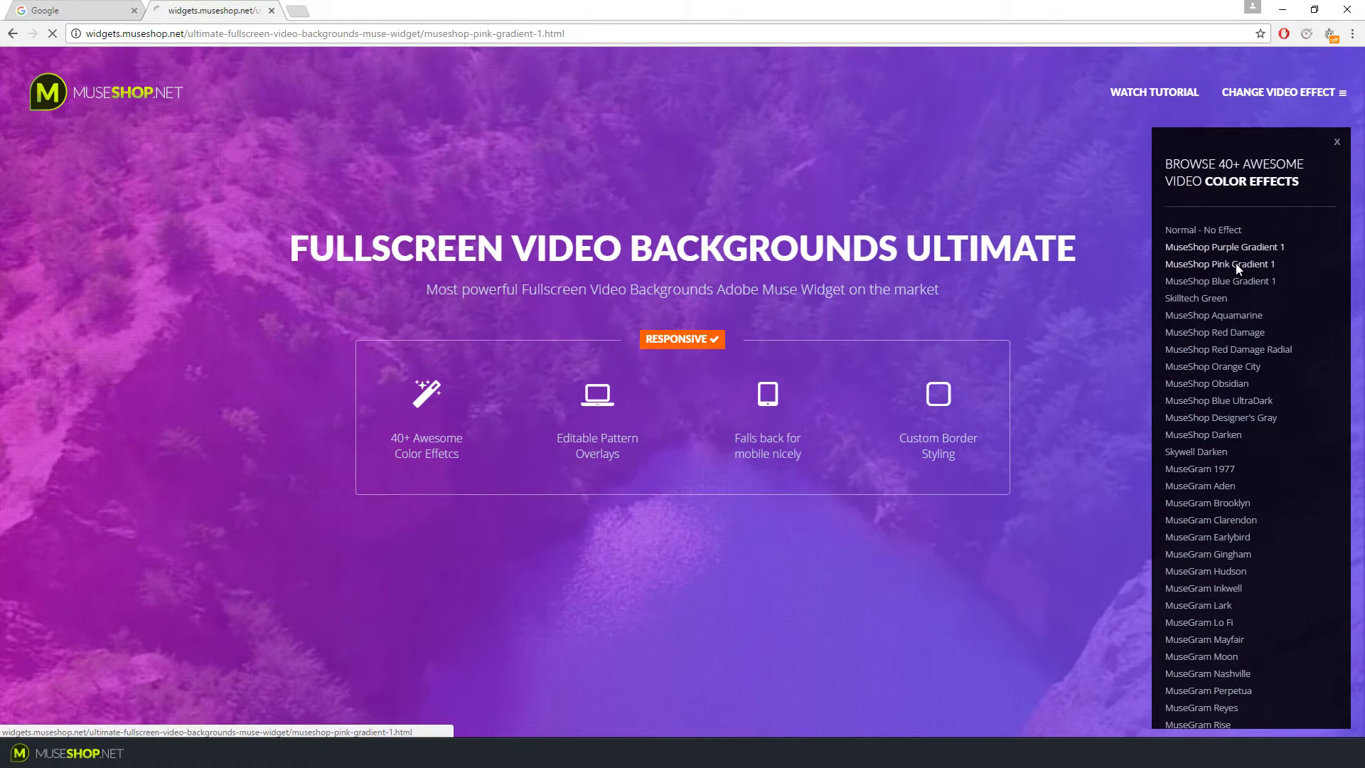
{"action": "left_click", "coordinate": [1243, 263]}
{"action": "left_click", "coordinate": [1295, 96]}
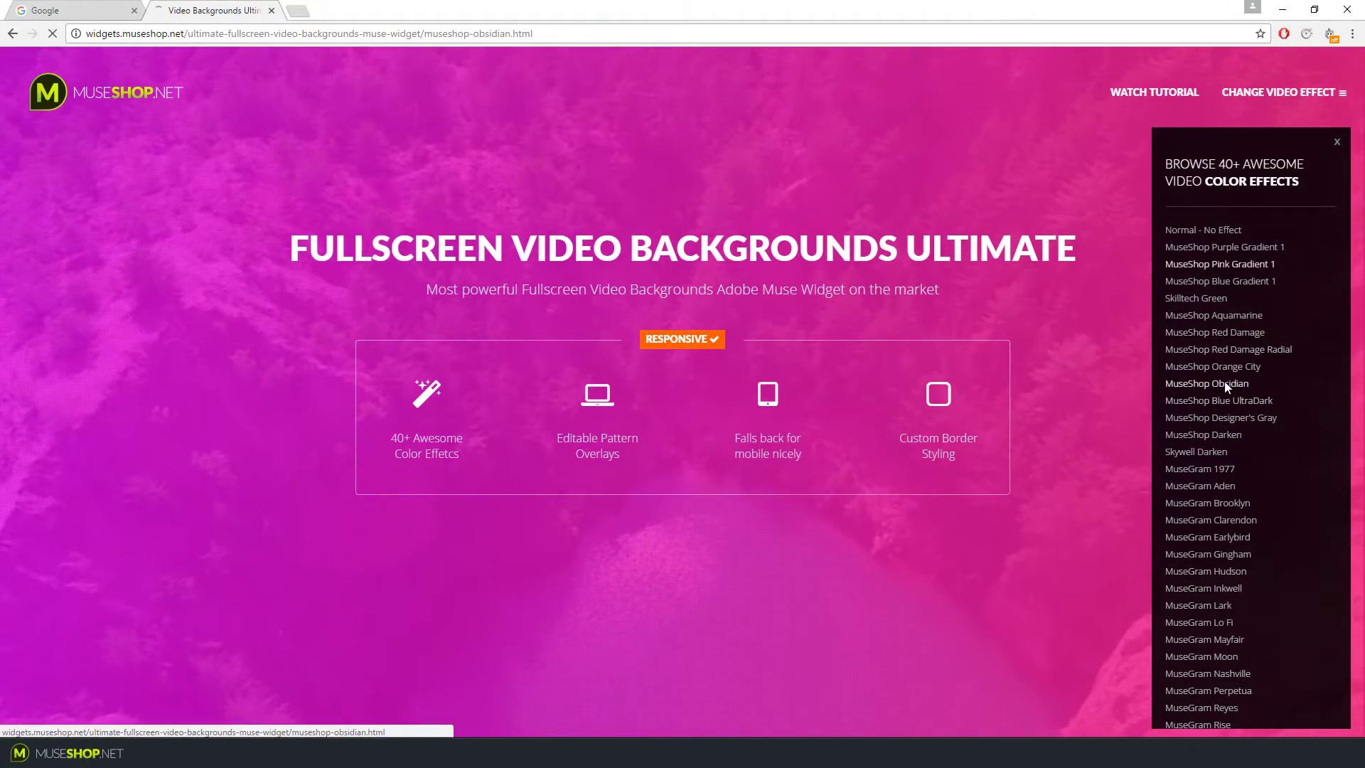
{"action": "left_click", "coordinate": [1226, 383]}
Step: Try Skilltech Green, then apply the Simple Sepia effect
{"action": "left_click", "coordinate": [1273, 108]}
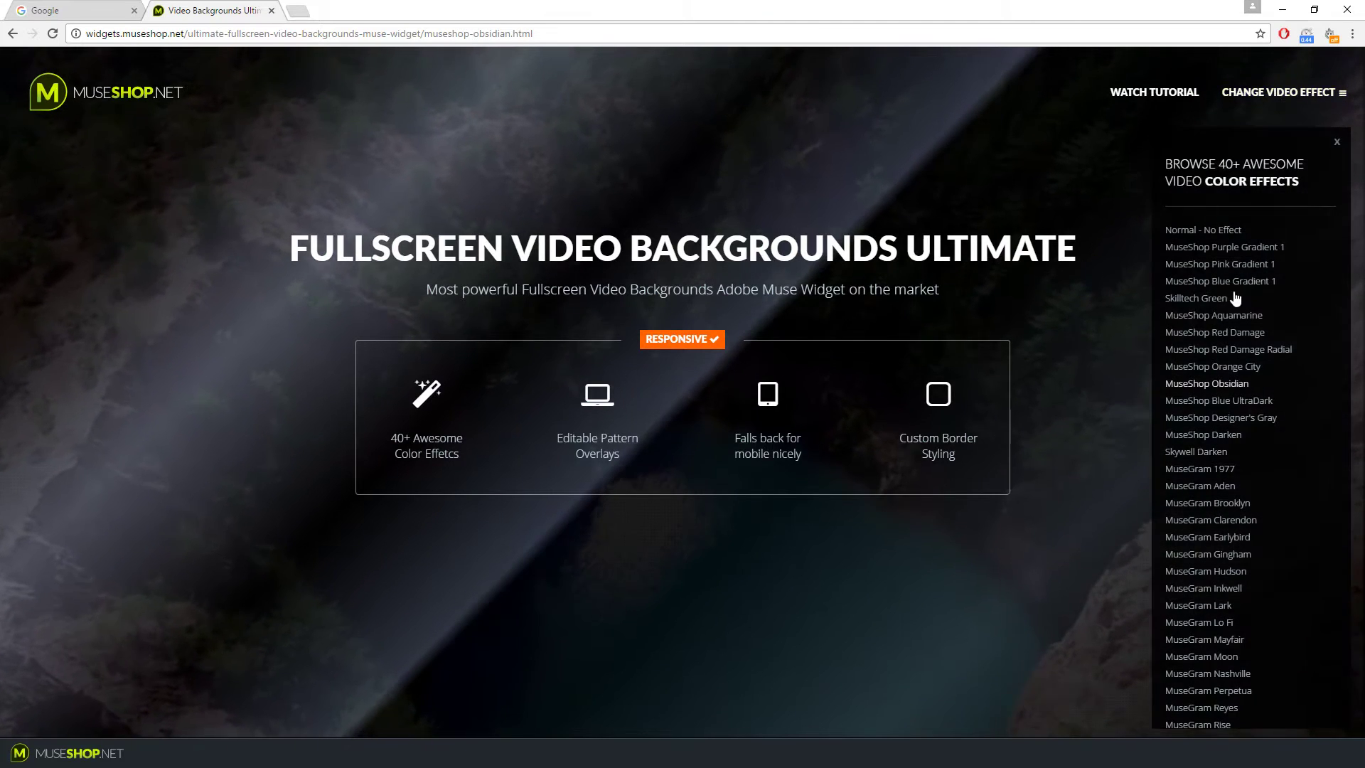
{"action": "left_click", "coordinate": [1228, 299]}
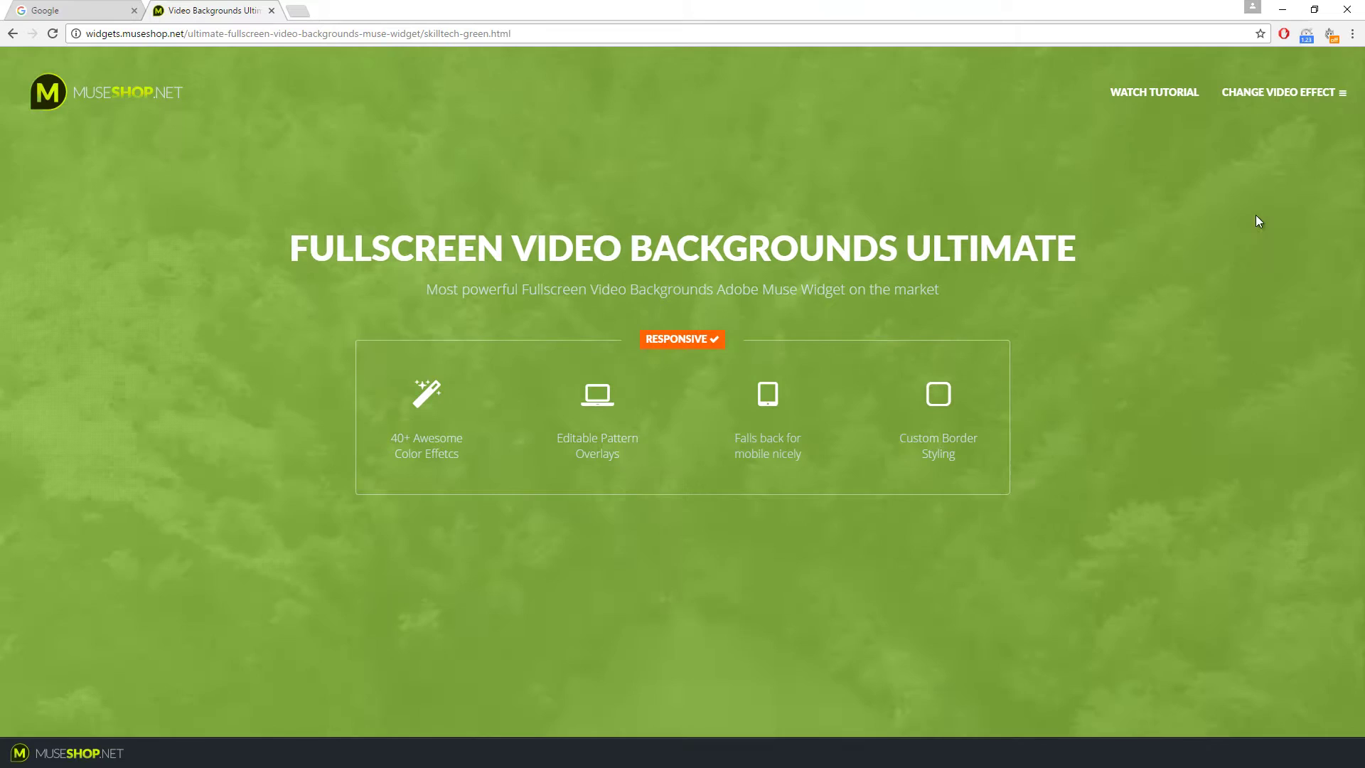
{"action": "left_click", "coordinate": [1278, 98]}
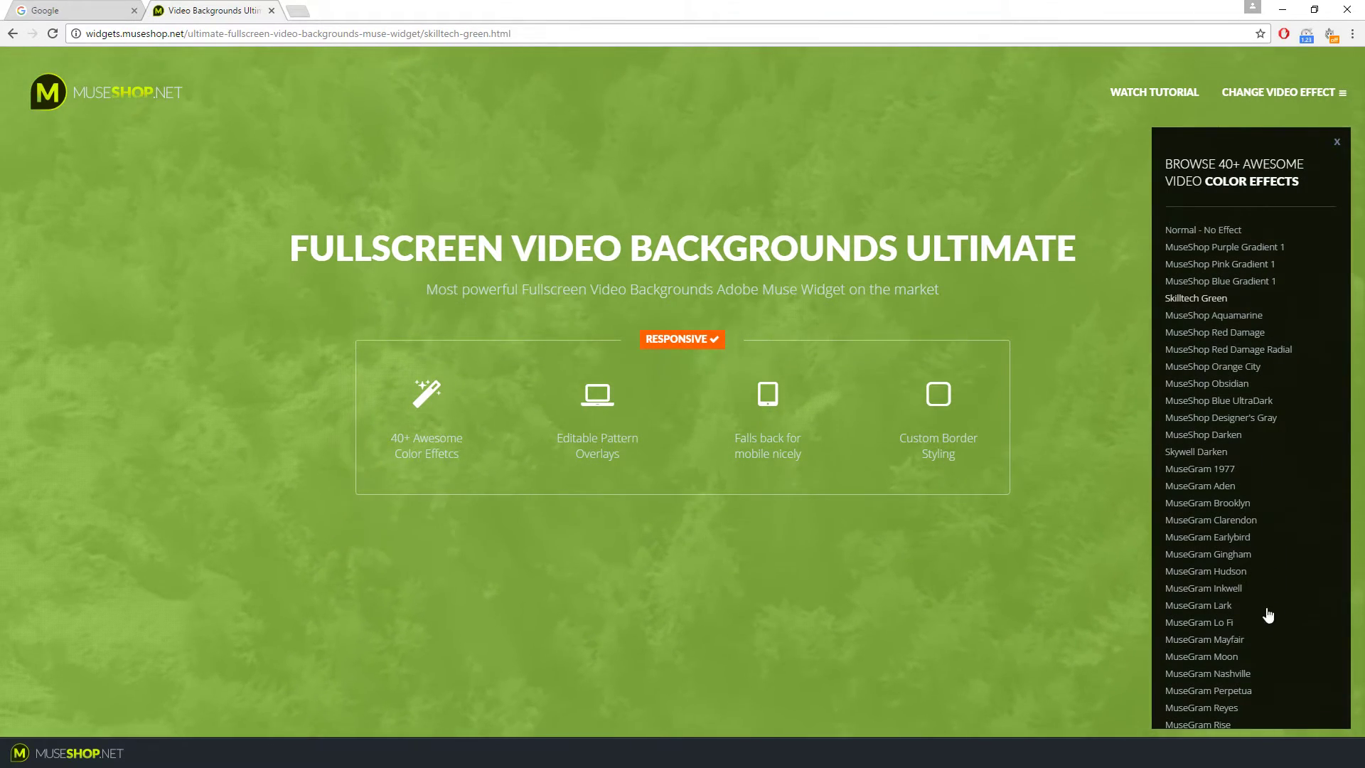
{"action": "scroll", "coordinate": [1245, 512], "scroll_direction": "down", "scroll_amount": 4}
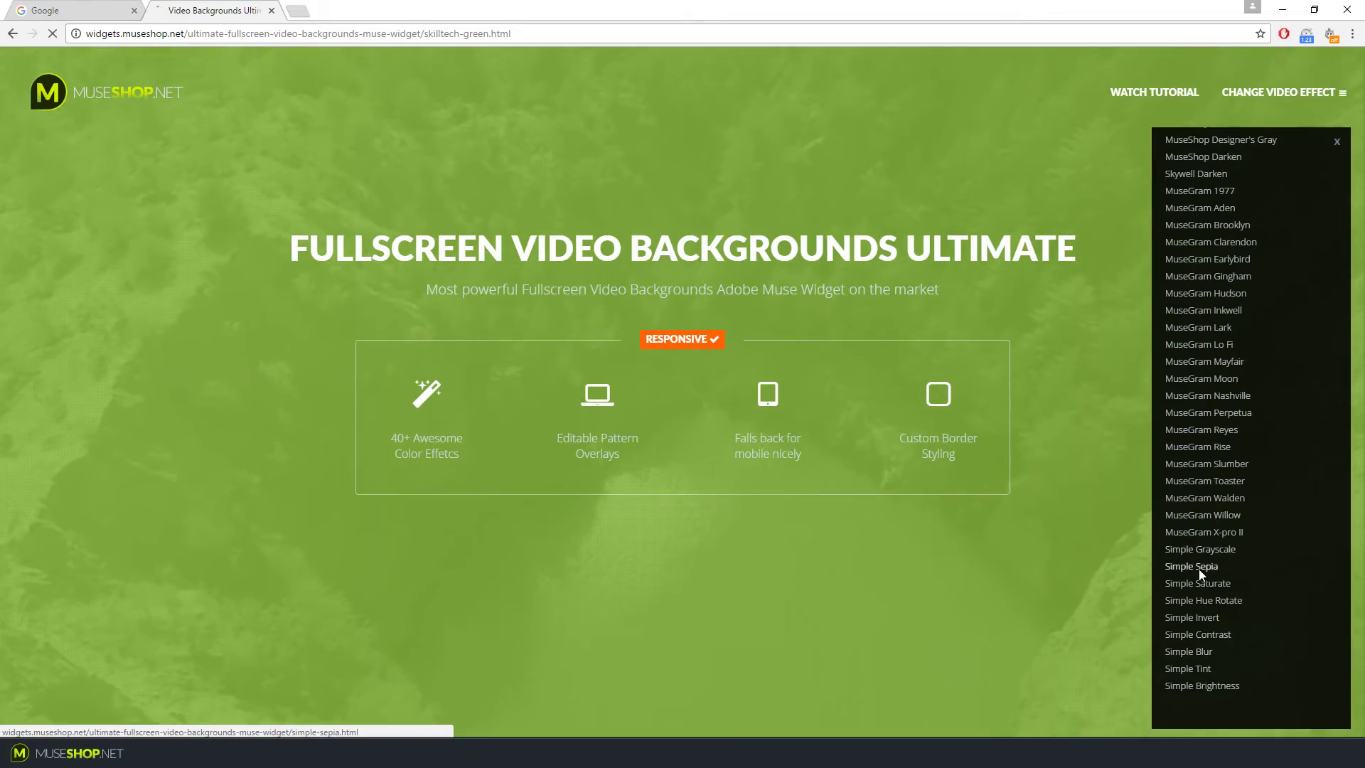
{"action": "left_click", "coordinate": [1198, 566]}
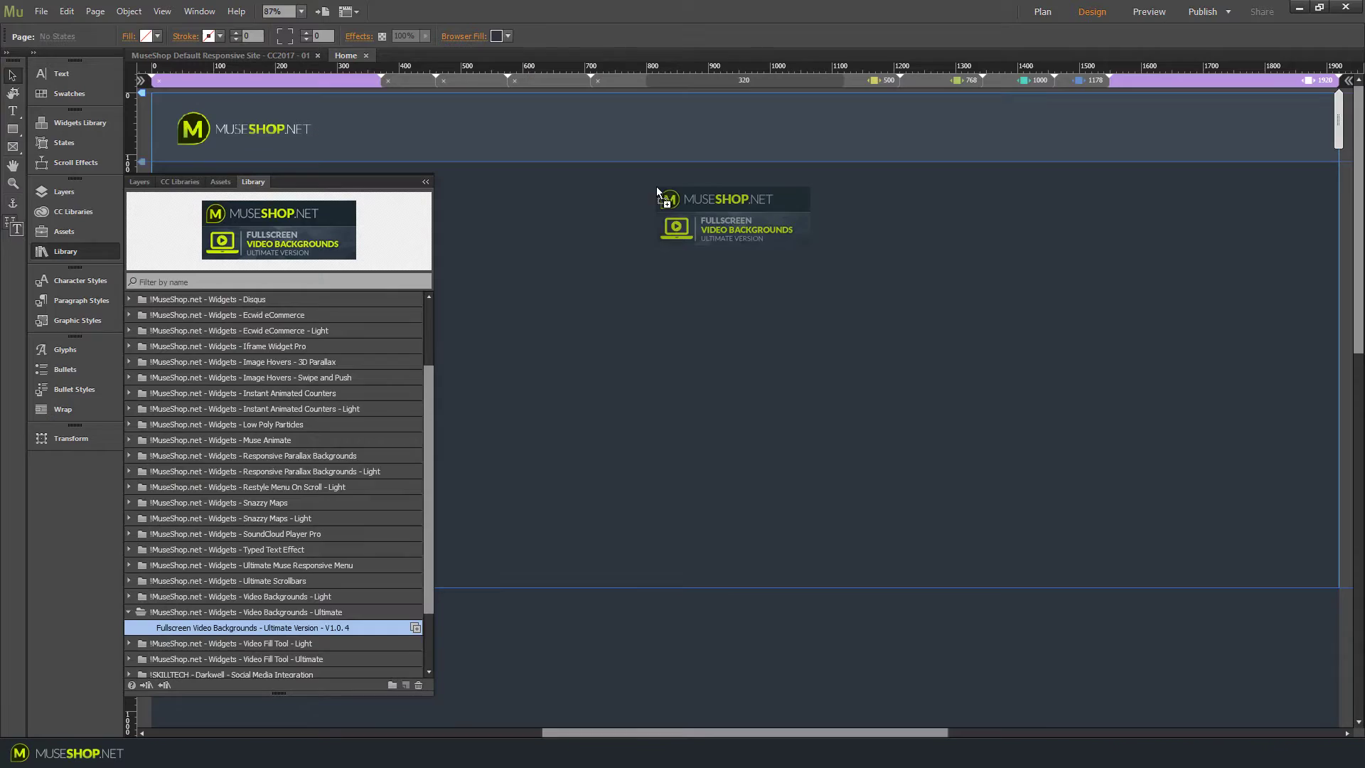
Step: Place the Fullscreen Video Backgrounds Ultimate widget and clear its default poster and WEBM files
{"action": "left_click_drag", "start_coordinate": [656, 187], "coordinate": [623, 190]}
{"action": "left_click", "coordinate": [75, 252]}
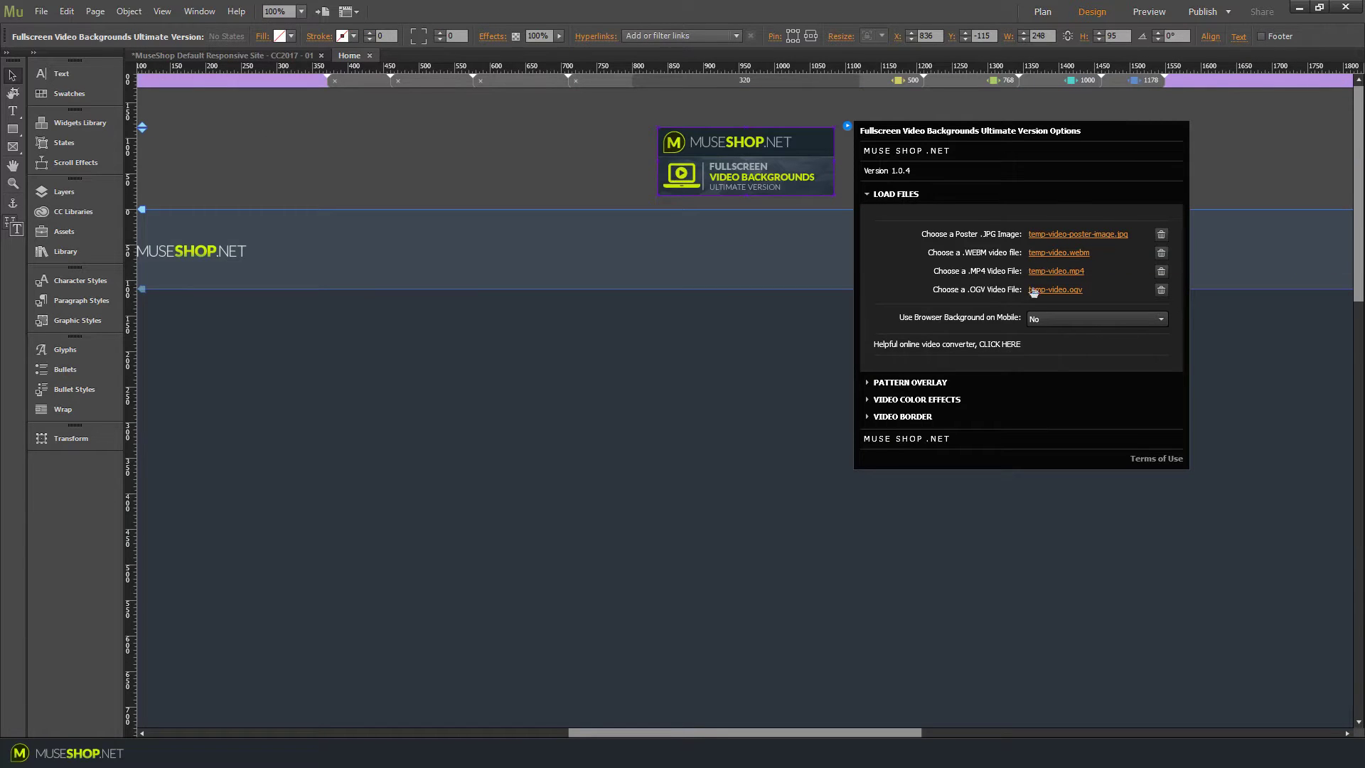
{"action": "left_click", "coordinate": [1162, 265]}
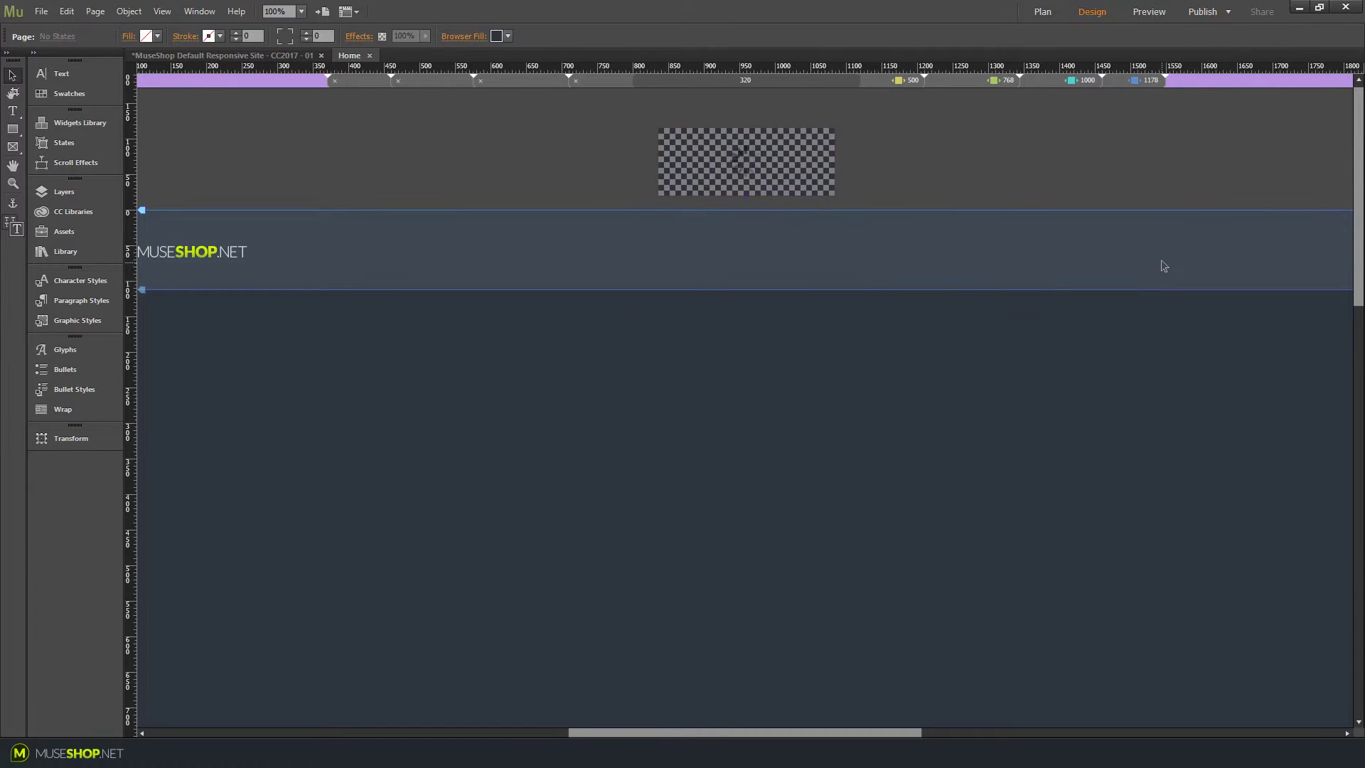
{"action": "left_click", "coordinate": [732, 186]}
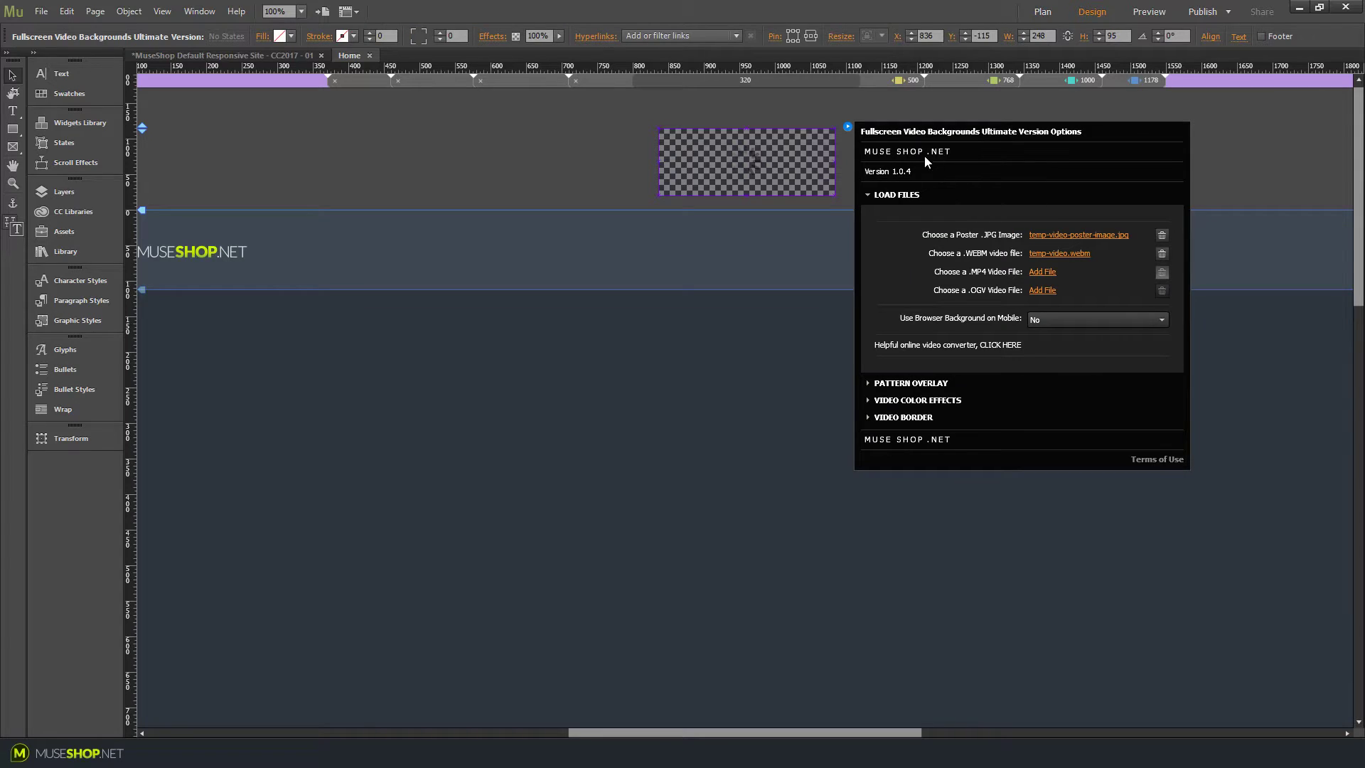
{"action": "left_click", "coordinate": [1159, 254]}
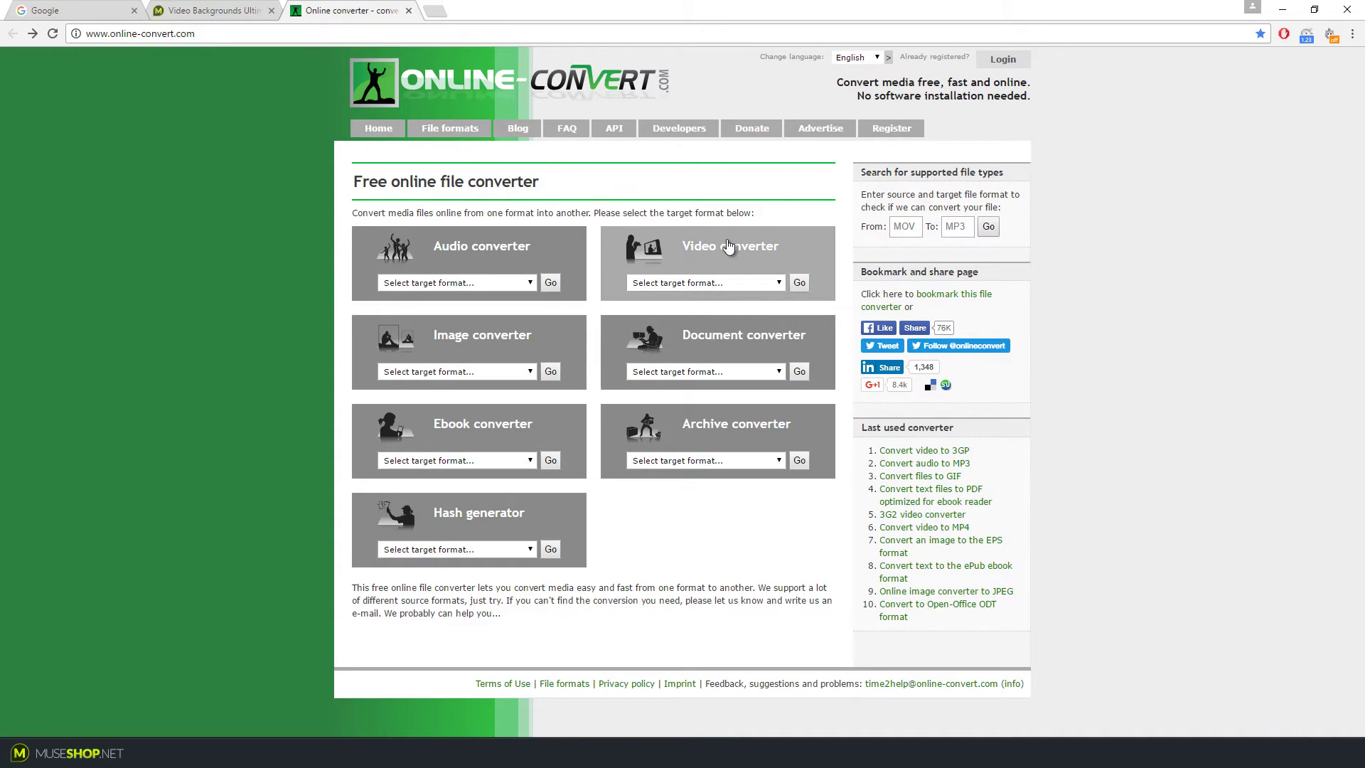
Step: Convert temp-video.mp4 to WEBM and save temp-video.webm into the Assets folder
{"action": "left_click", "coordinate": [779, 283]}
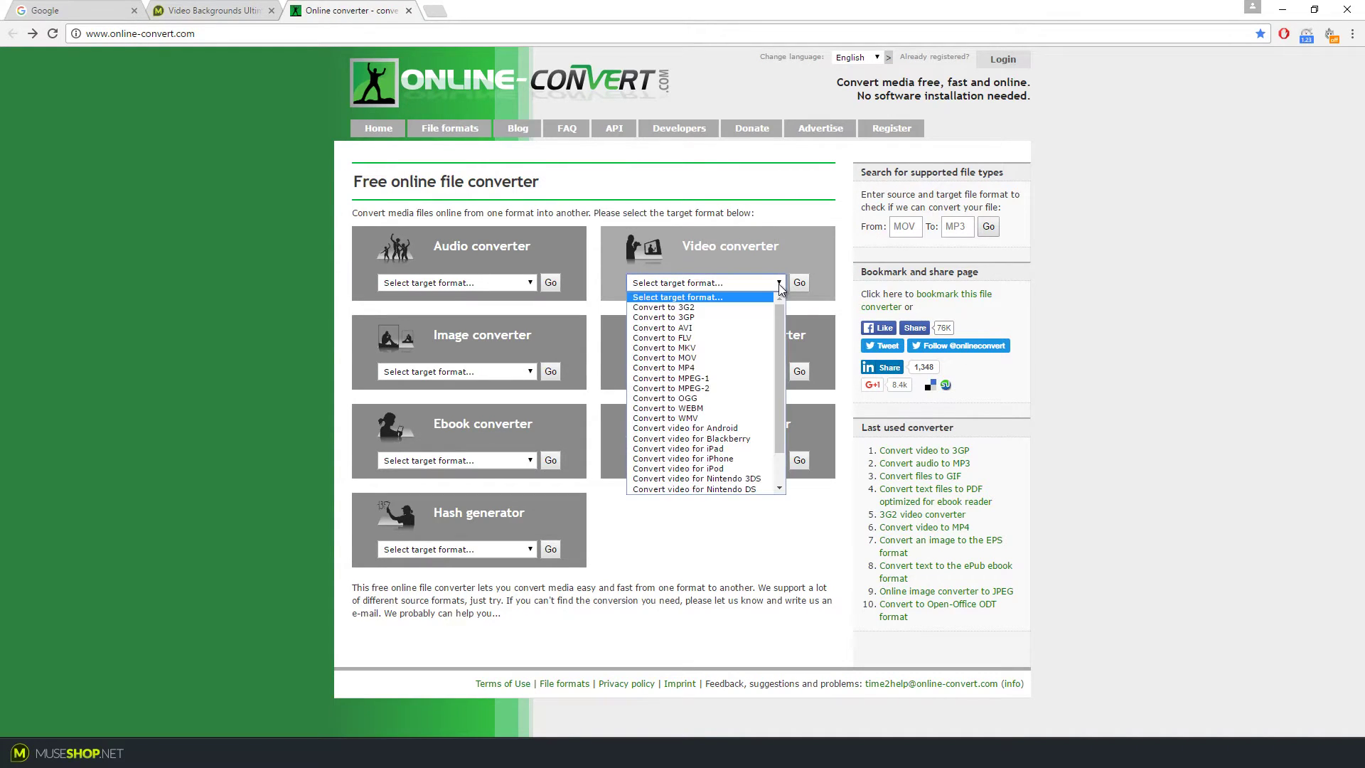
{"action": "left_click", "coordinate": [722, 408]}
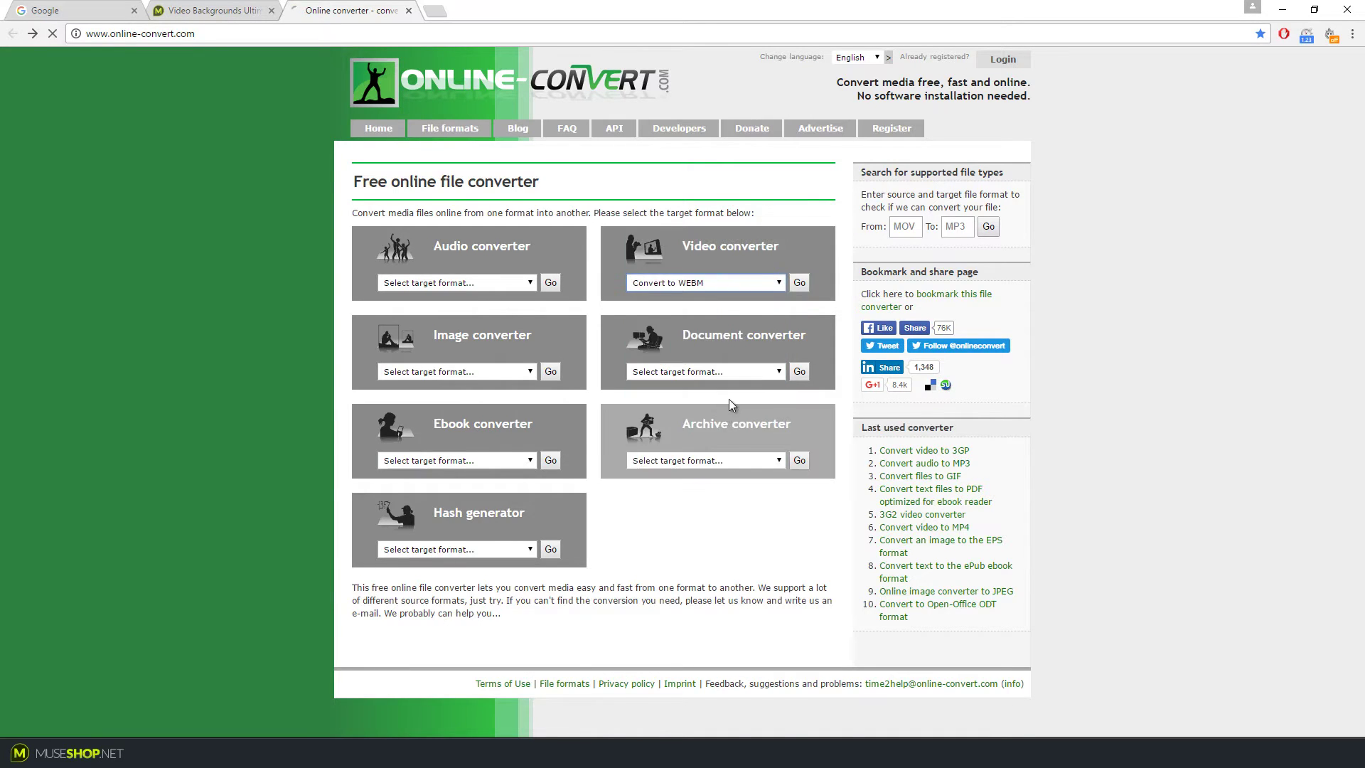
{"action": "left_click", "coordinate": [520, 371]}
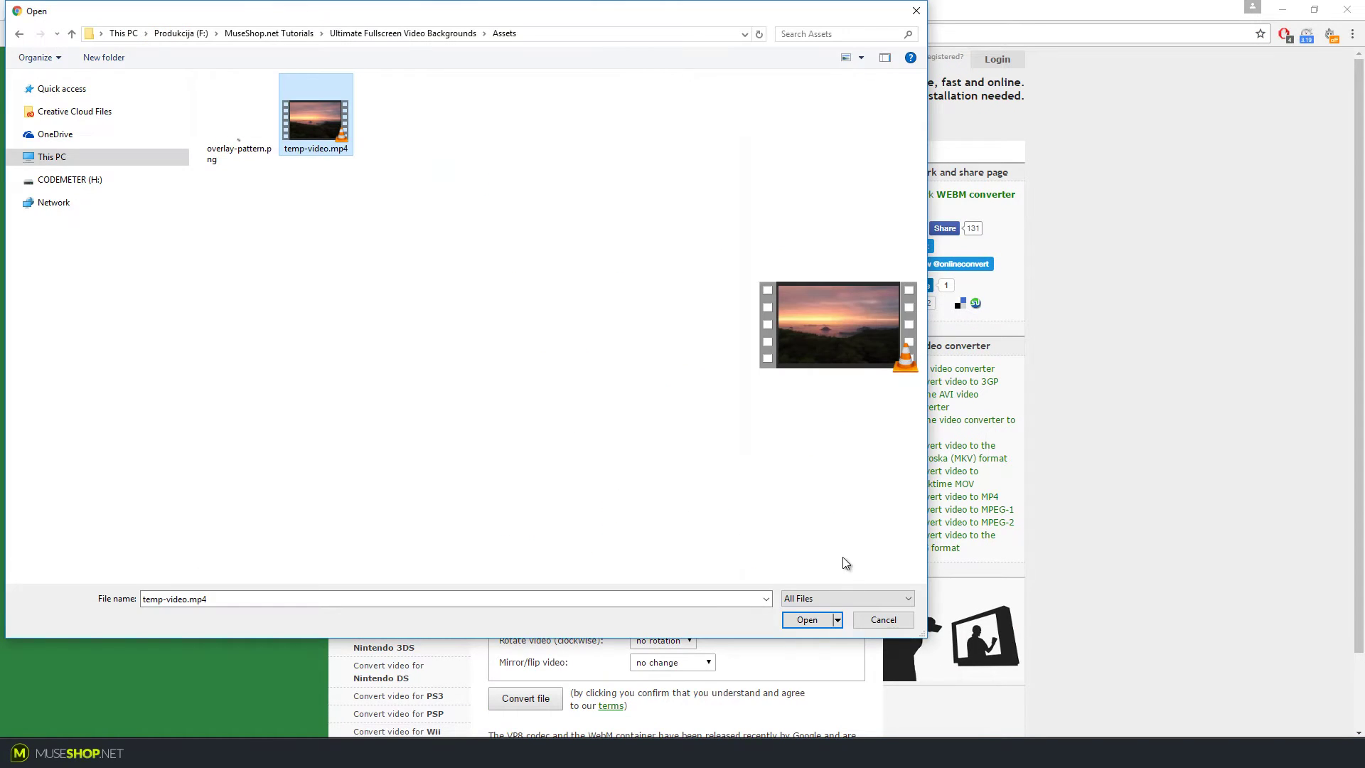
{"action": "left_click", "coordinate": [807, 620]}
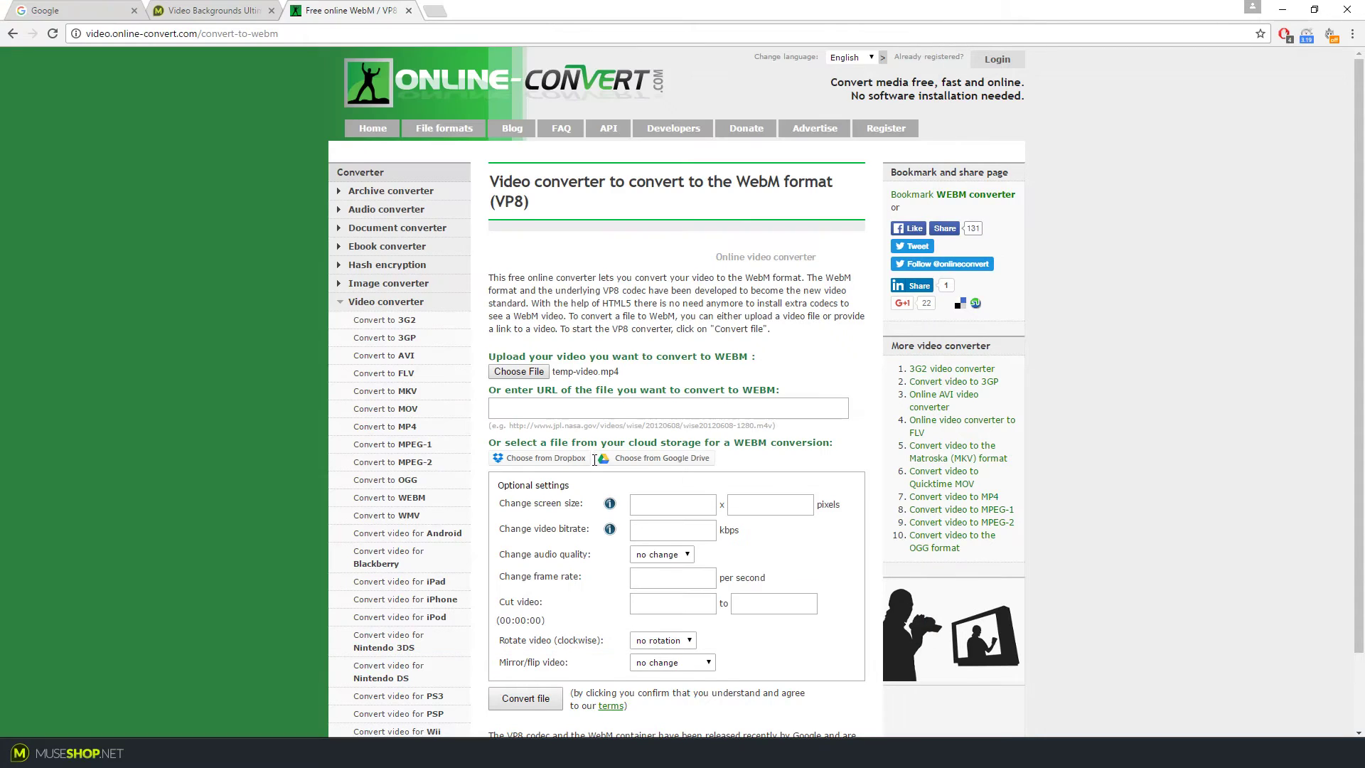
{"action": "scroll", "coordinate": [594, 460], "scroll_direction": "down", "scroll_amount": 3}
{"action": "left_click", "coordinate": [532, 698]}
{"action": "scroll", "coordinate": [681, 609], "scroll_direction": "down", "scroll_amount": 2}
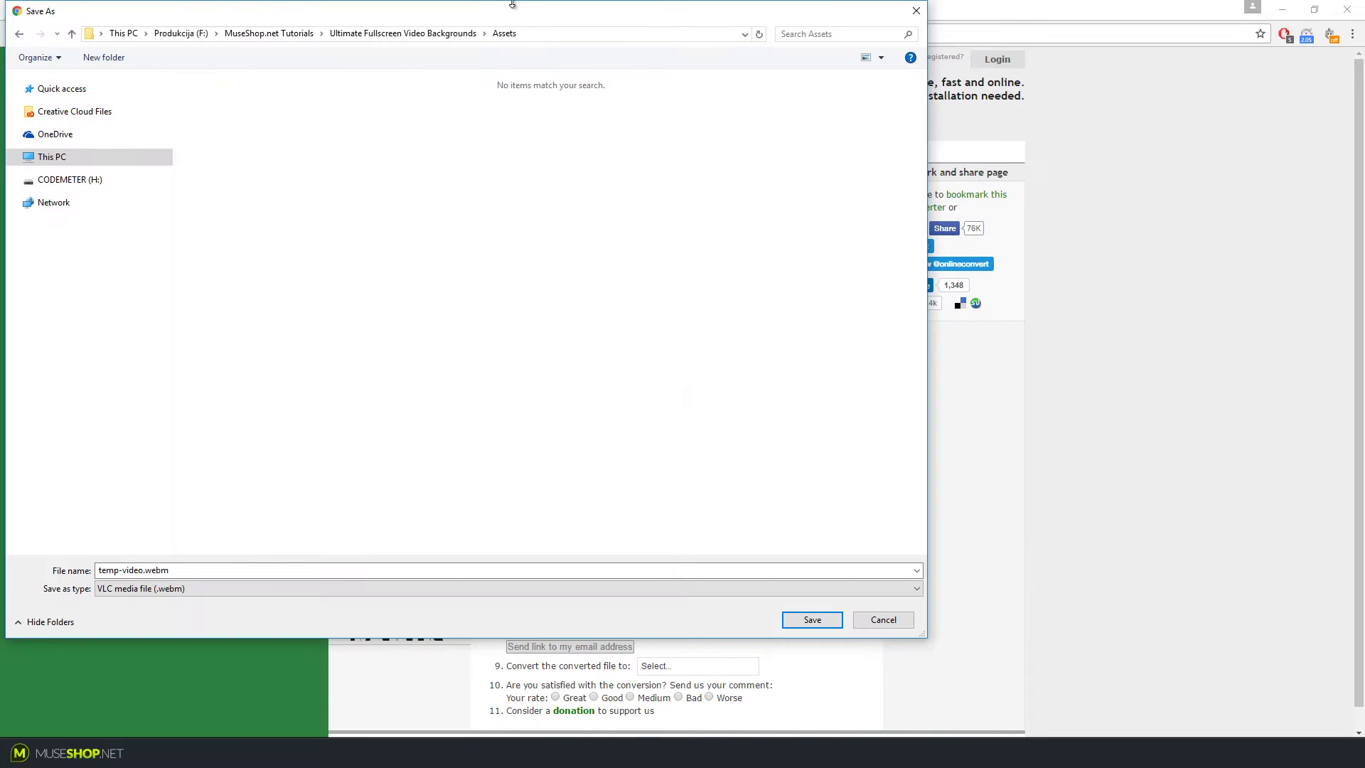
{"action": "left_click_drag", "start_coordinate": [515, 20], "coordinate": [555, 48]}
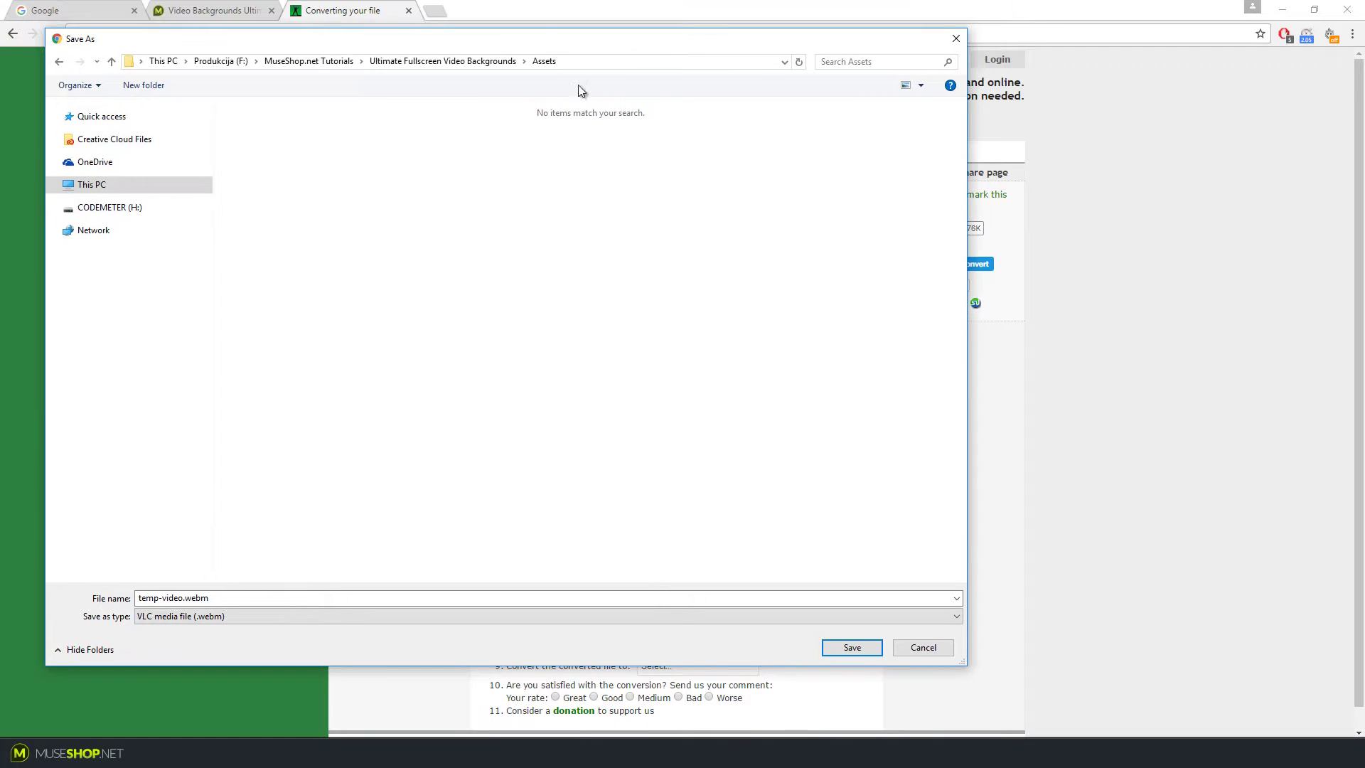
{"action": "left_click", "coordinate": [851, 648]}
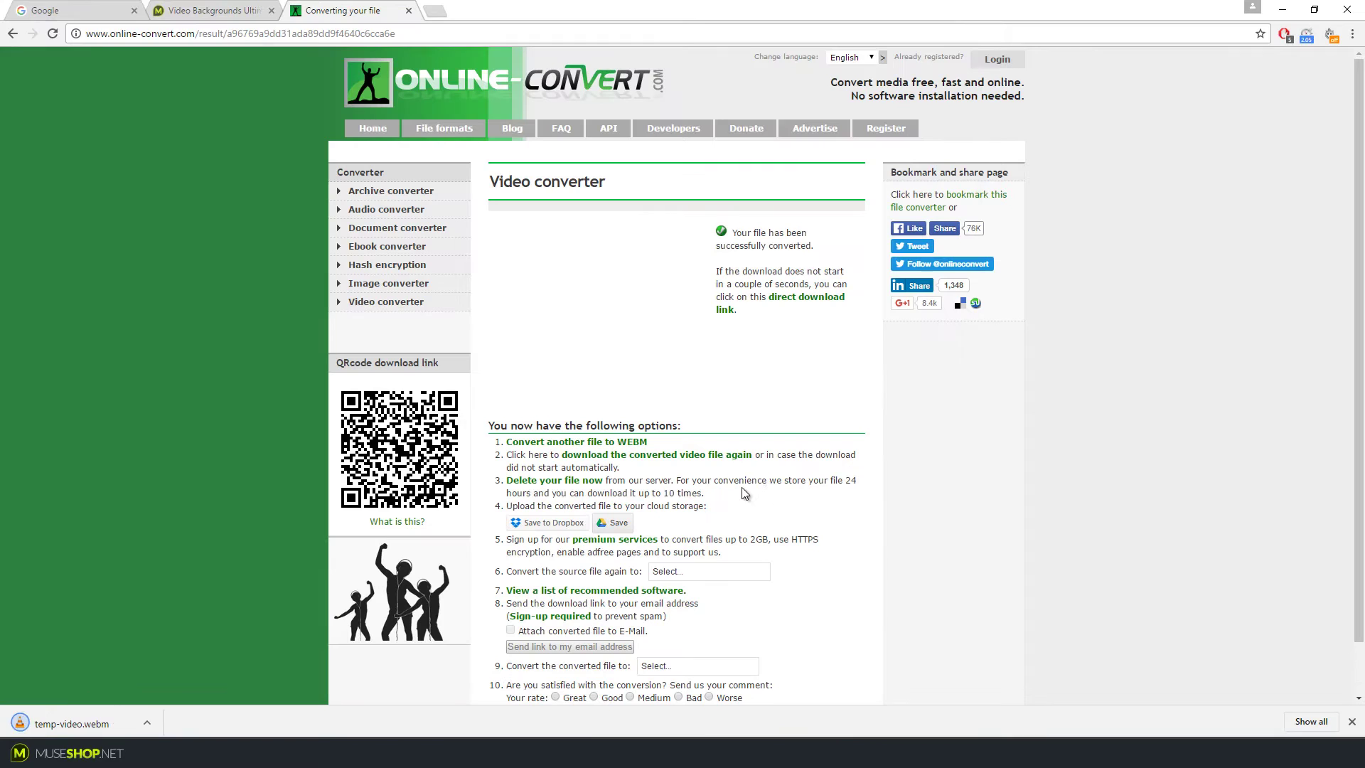
Step: Upload temp-video.mp4 again and convert it to OGG
{"action": "left_click", "coordinate": [388, 99]}
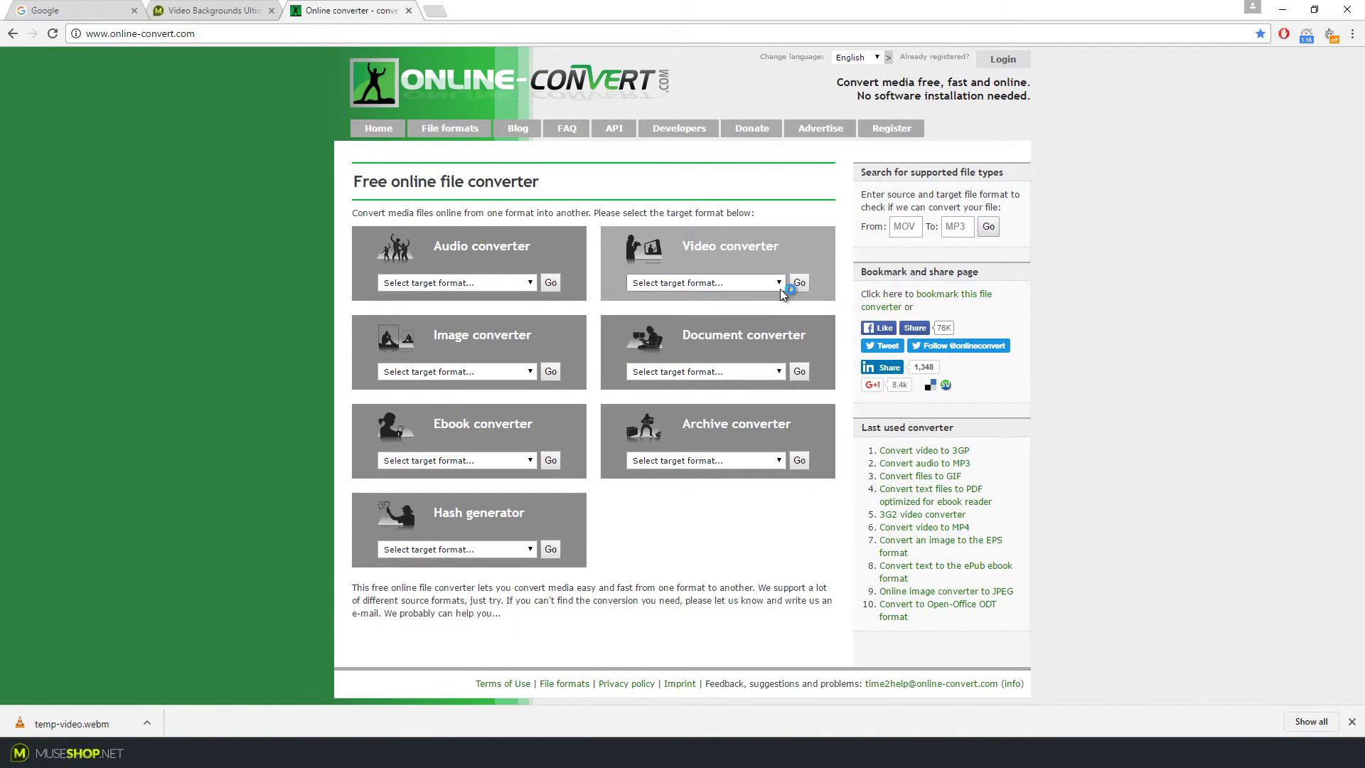
{"action": "left_click", "coordinate": [780, 285]}
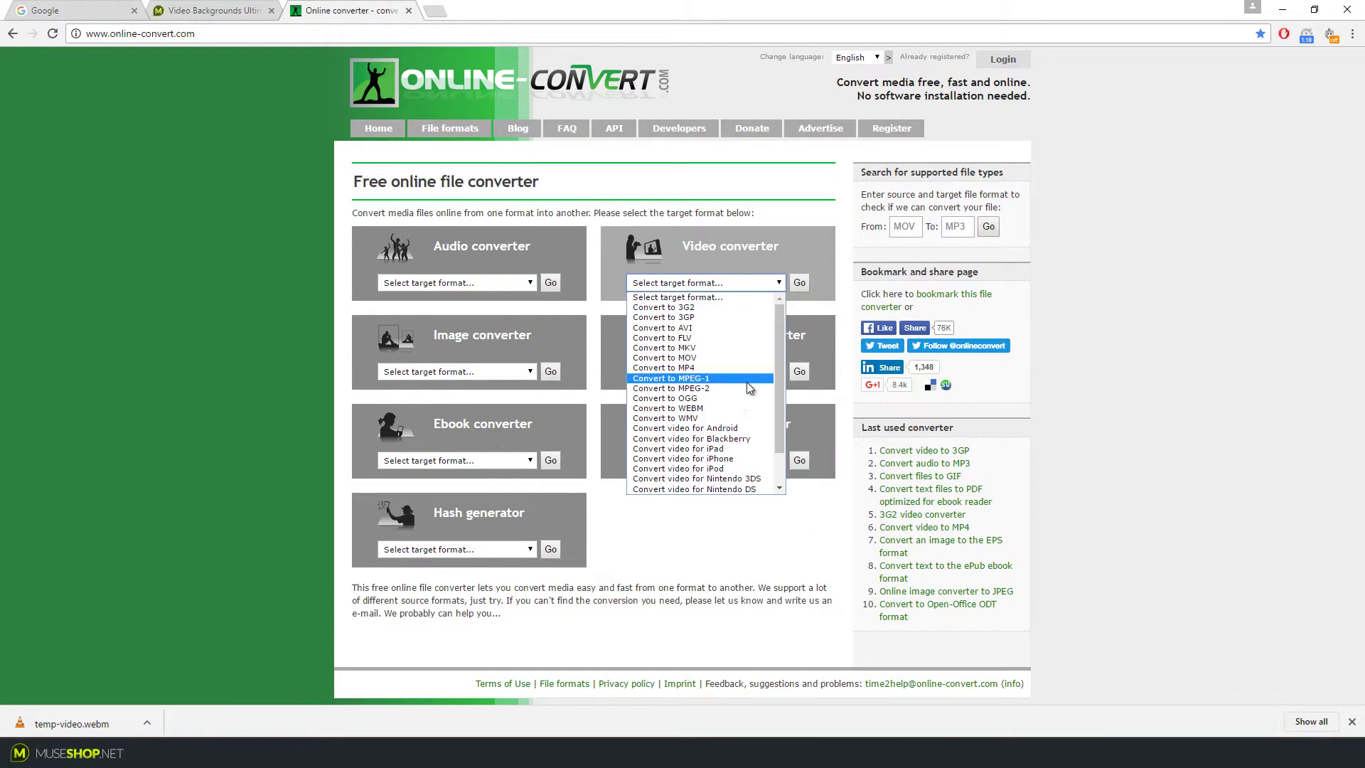
{"action": "left_click", "coordinate": [700, 400]}
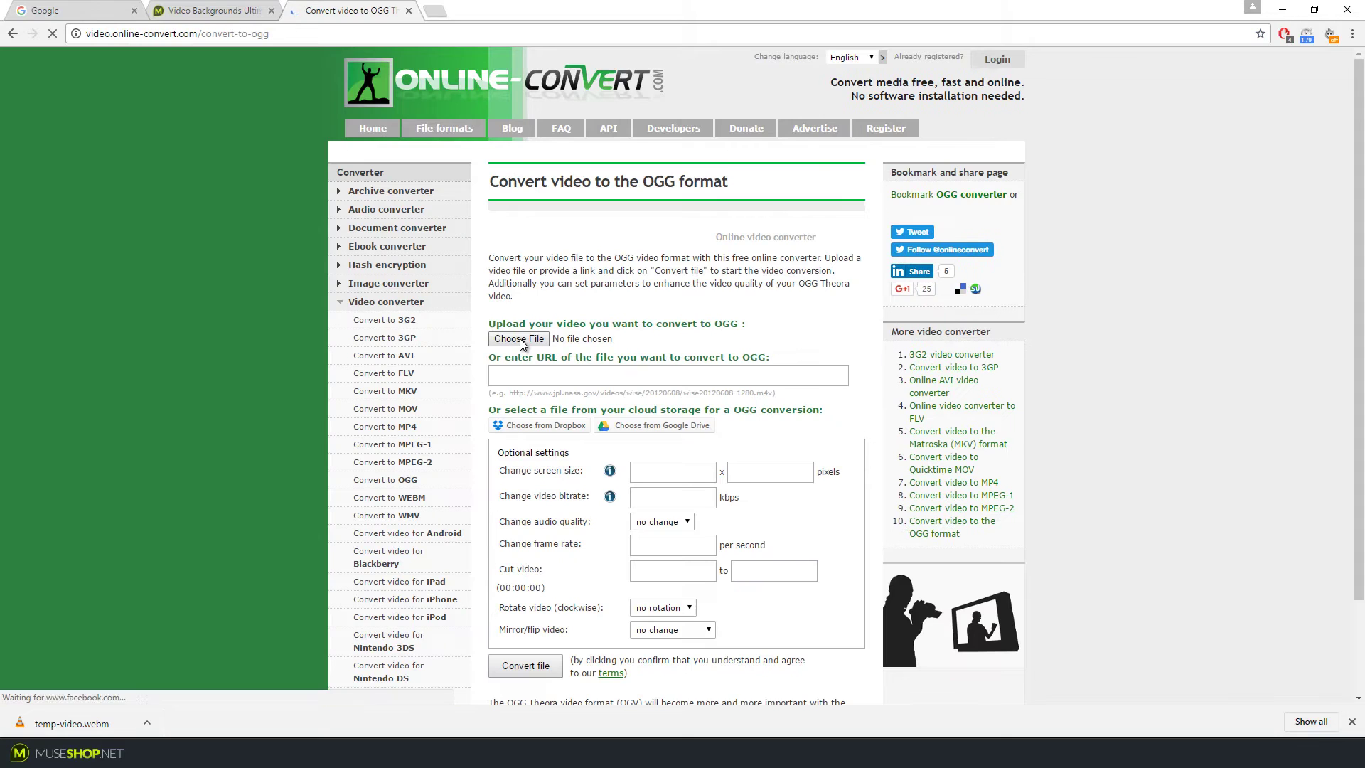
{"action": "left_click", "coordinate": [520, 339]}
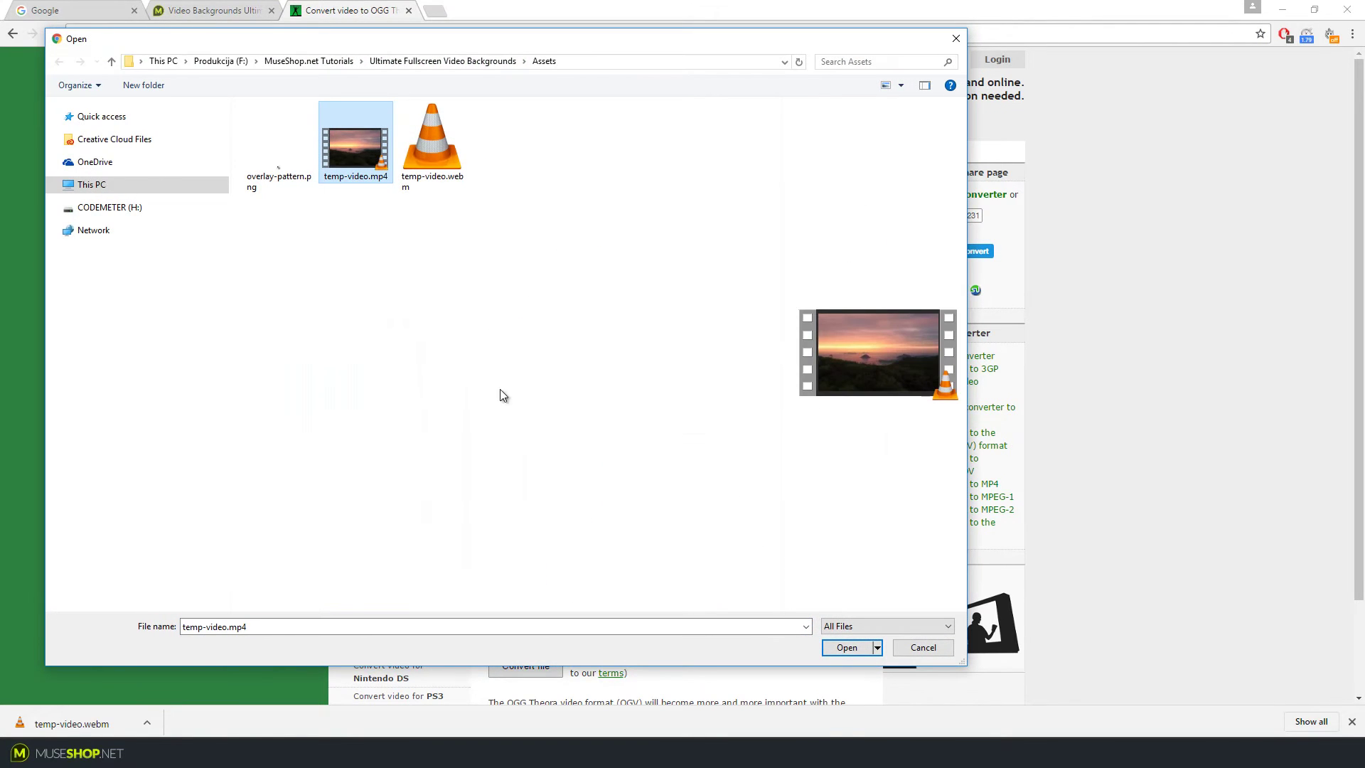
{"action": "left_click", "coordinate": [847, 647]}
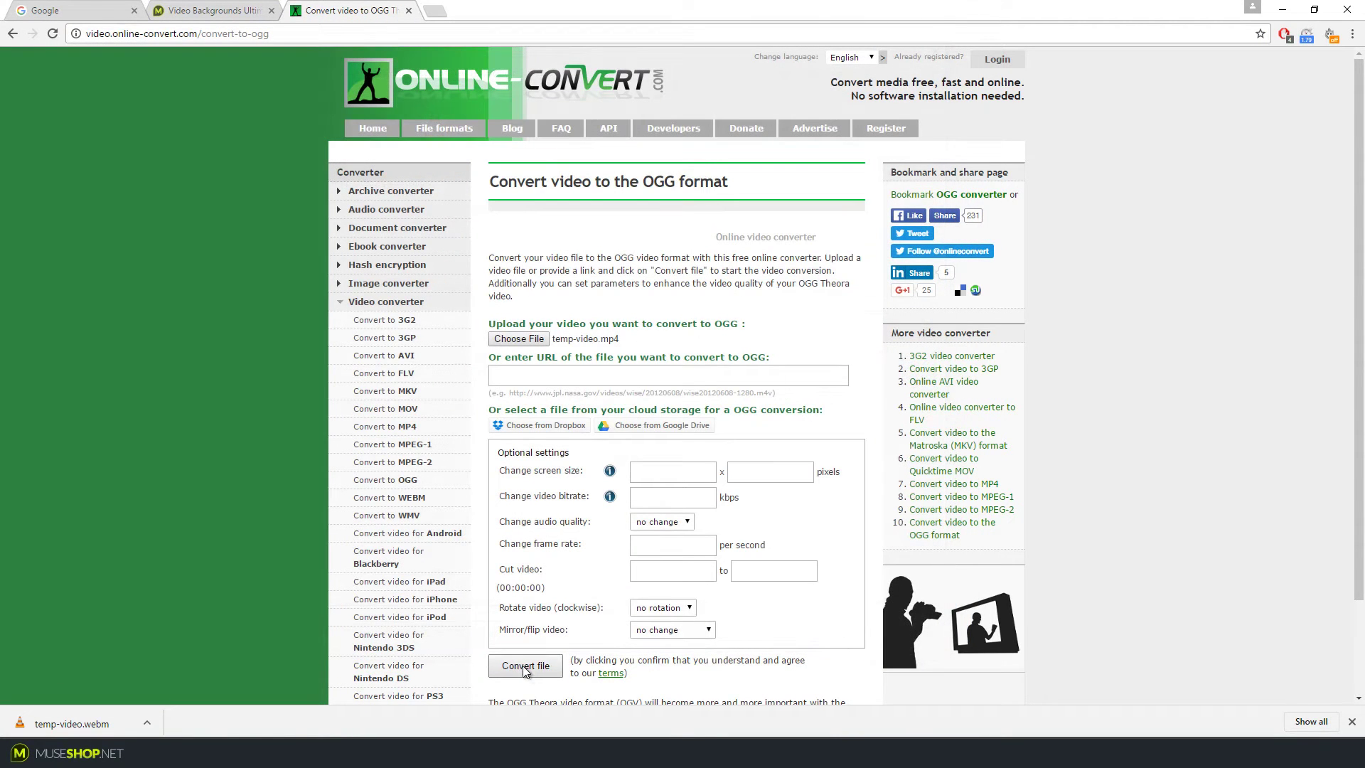
{"action": "left_click", "coordinate": [526, 666]}
{"action": "scroll", "coordinate": [686, 330], "scroll_direction": "down", "scroll_amount": 2}
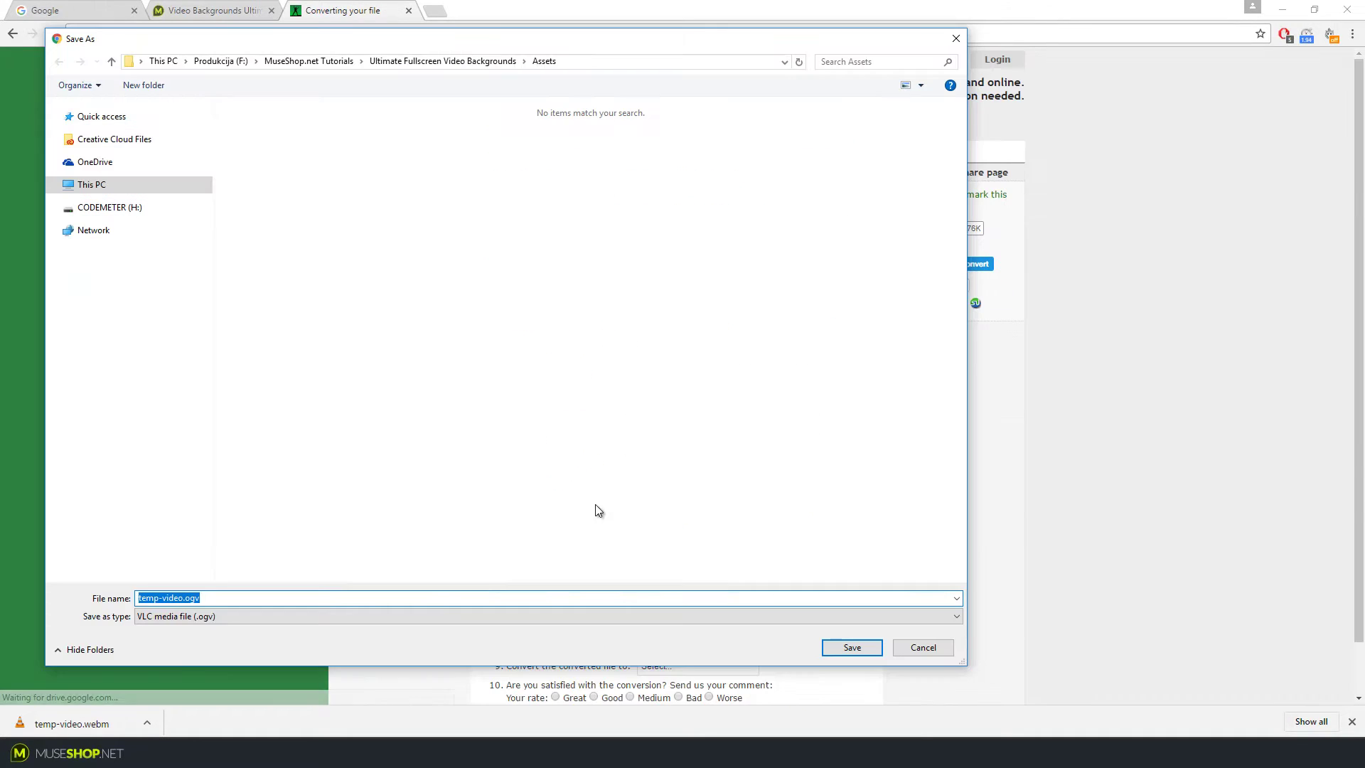
Step: Save the converted temp-video.ogv into the Assets folder
{"action": "left_click", "coordinate": [853, 647]}
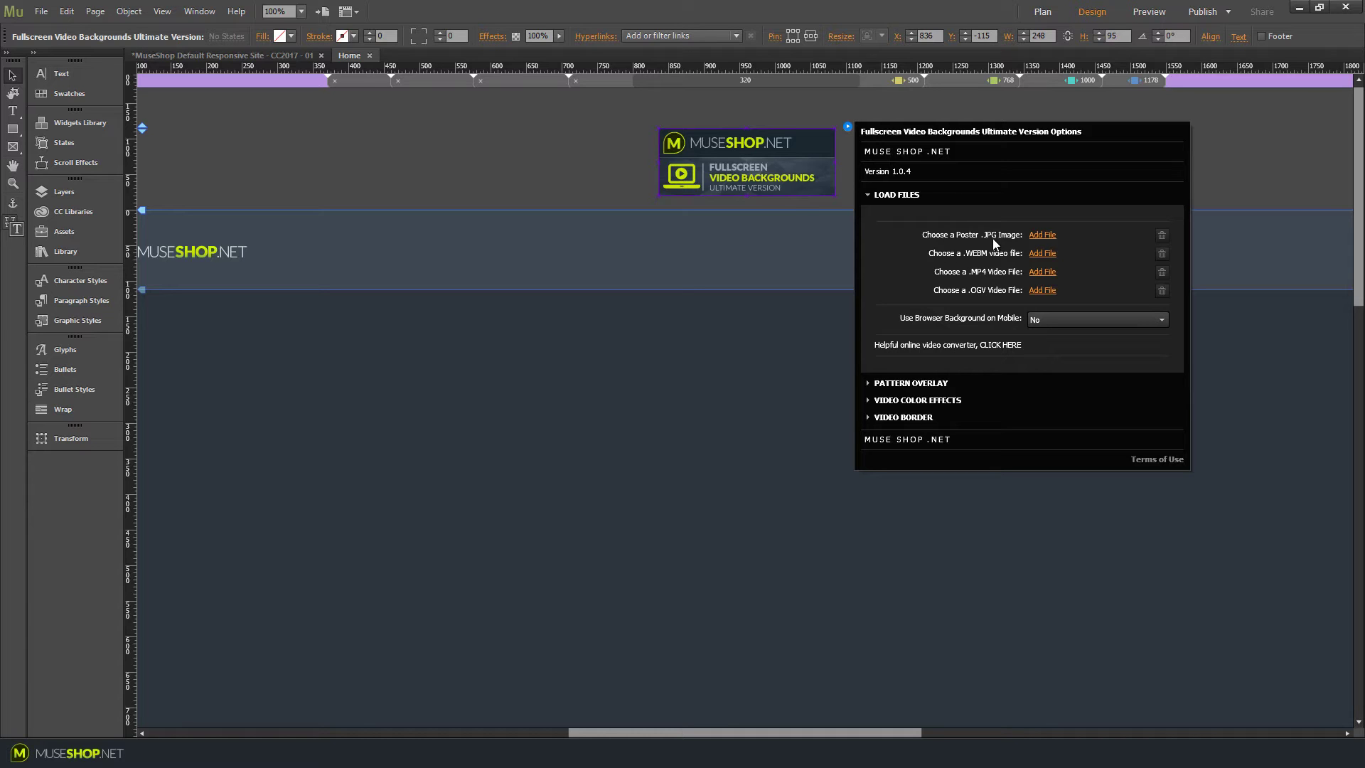
Step: Assign my-new-image.jpg as poster and the temp-video files as videos, then preview in browser
{"action": "left_click", "coordinate": [1042, 236]}
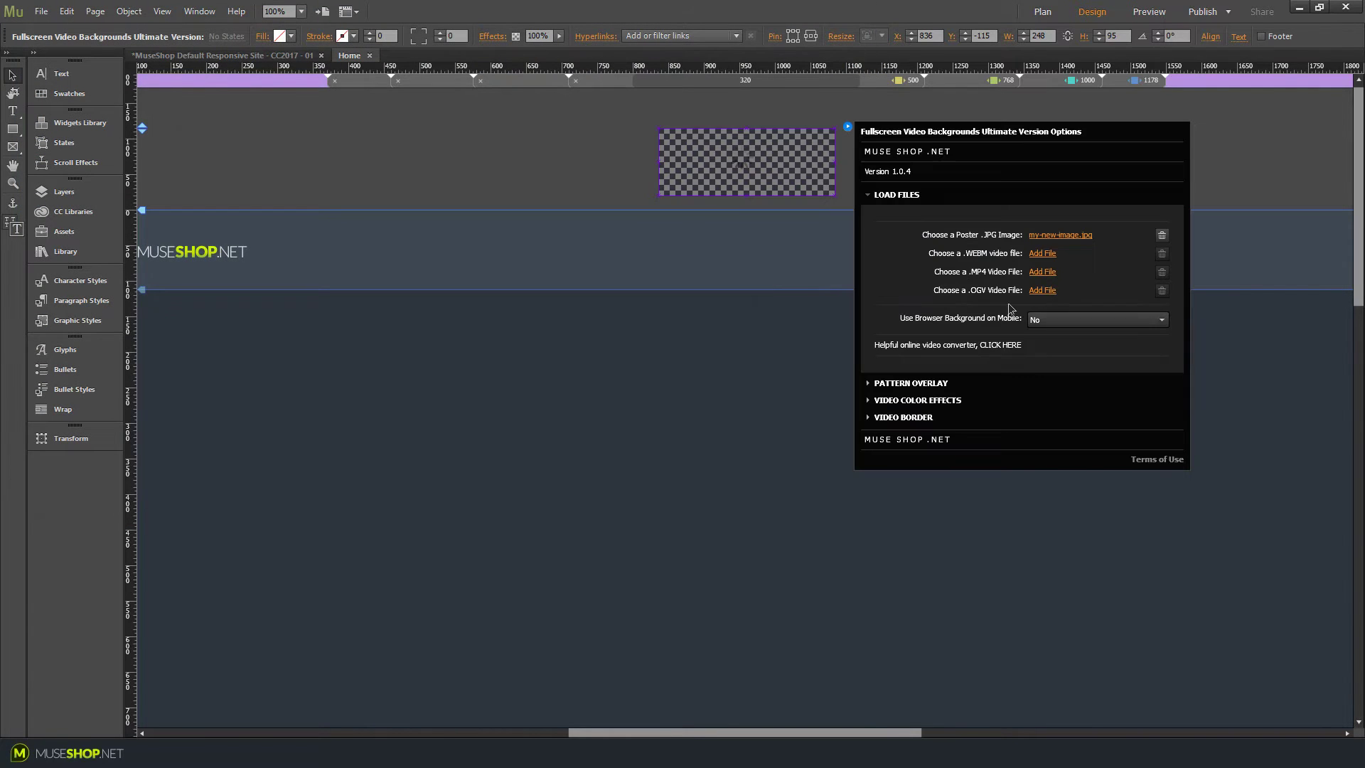
{"action": "left_click", "coordinate": [1042, 253]}
{"action": "double_click", "coordinate": [237, 116]}
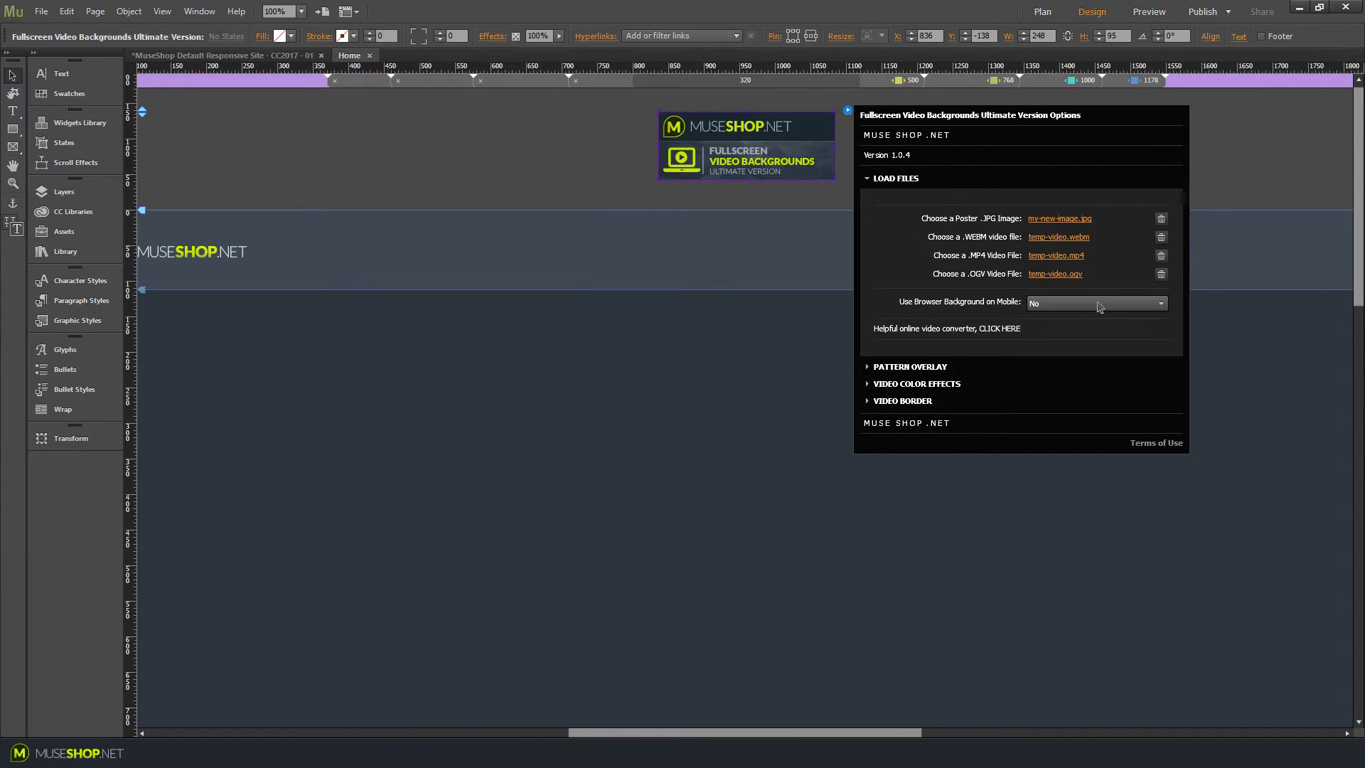
{"action": "left_click", "coordinate": [578, 182]}
{"action": "key", "text": "ctrl+shift+e"}
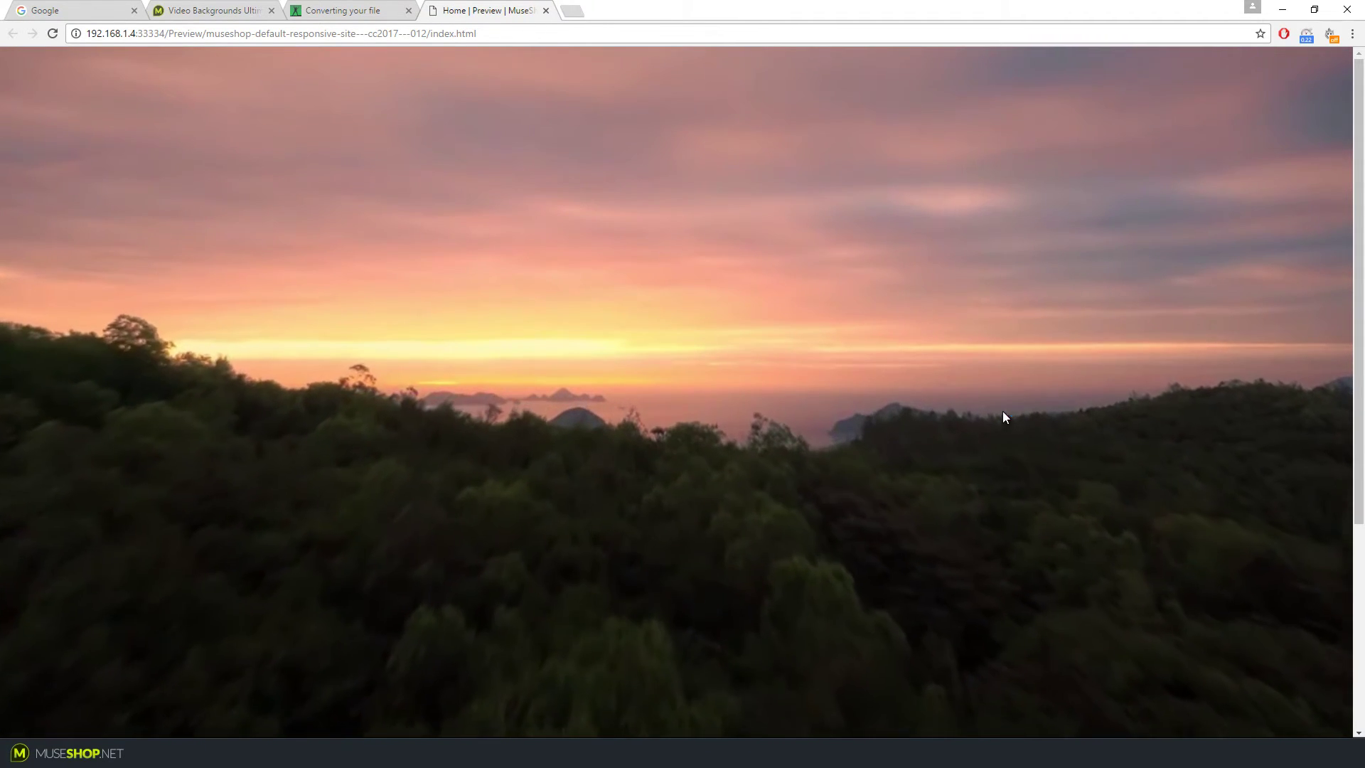
Step: Restore the Chrome preview window and drag it narrow to test the video on a slim layout
{"action": "left_click", "coordinate": [1314, 9]}
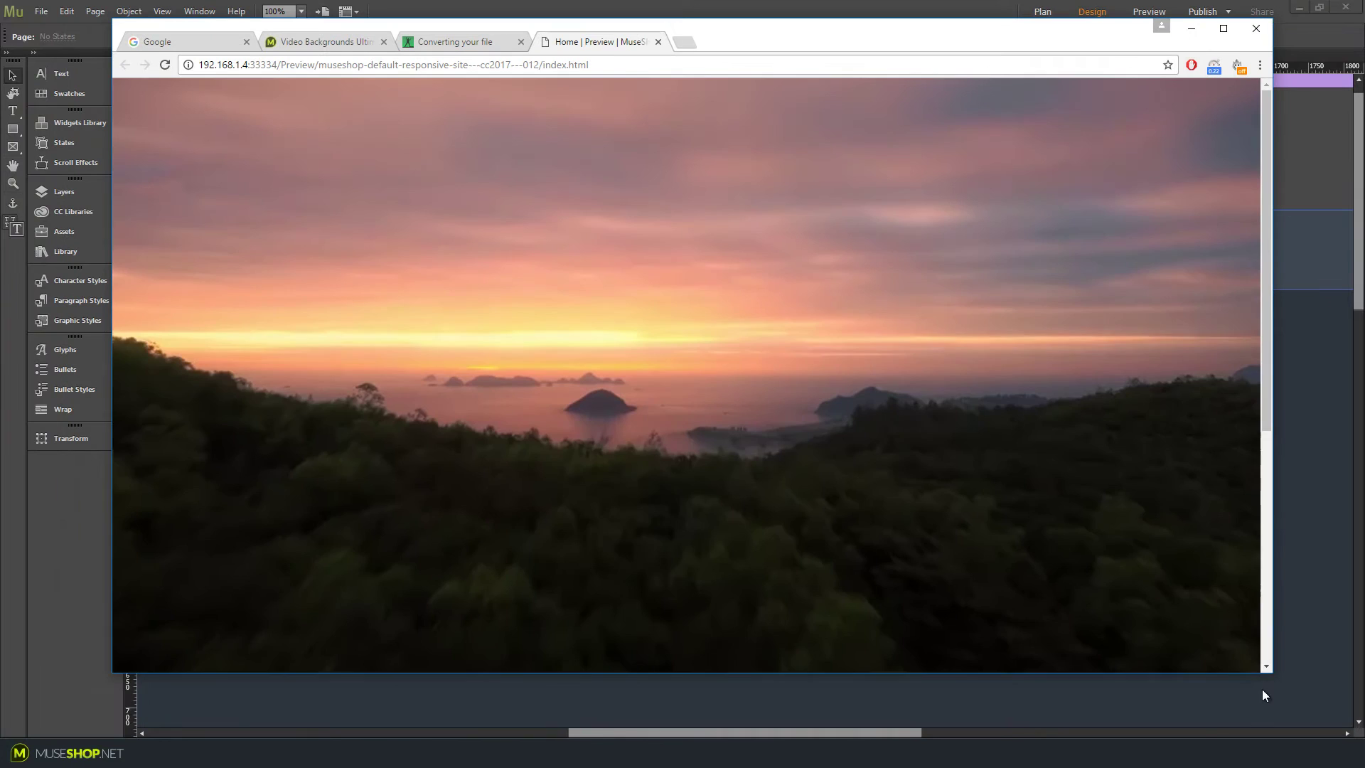
{"action": "left_click_drag", "start_coordinate": [1271, 672], "coordinate": [567, 619]}
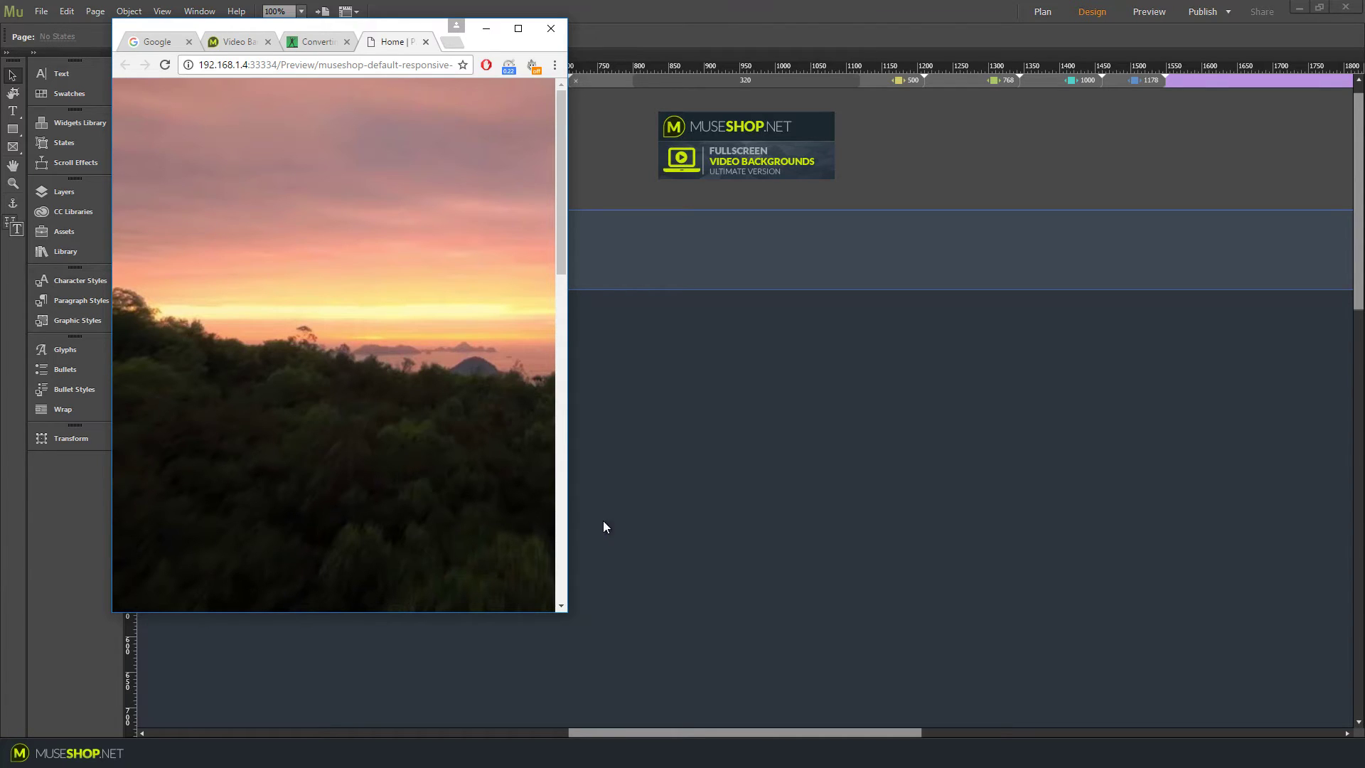
Step: Return to the Muse layout and reopen the video widget's options
{"action": "left_click", "coordinate": [825, 125]}
{"action": "left_click", "coordinate": [848, 111]}
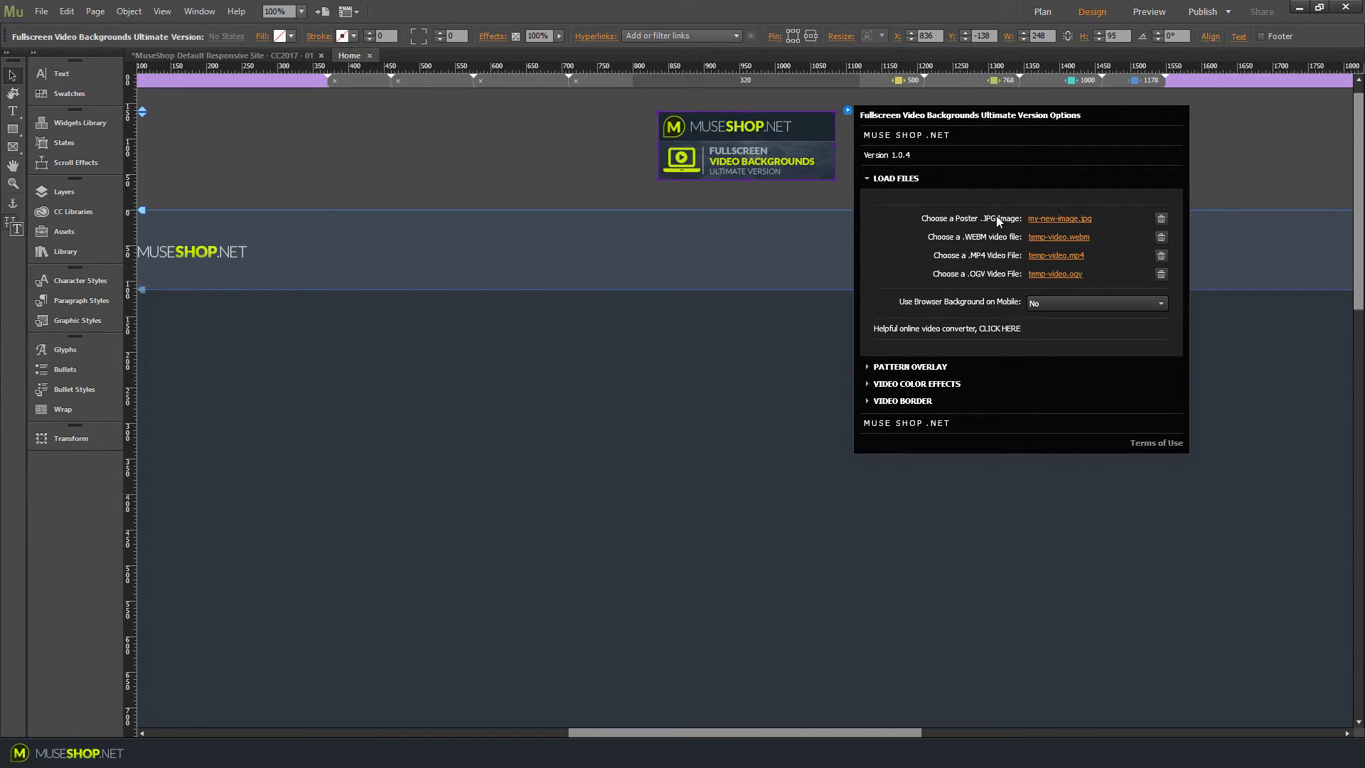
Step: Collapse the Load Files section and expand the Pattern Overlay settings
{"action": "left_click", "coordinate": [870, 179]}
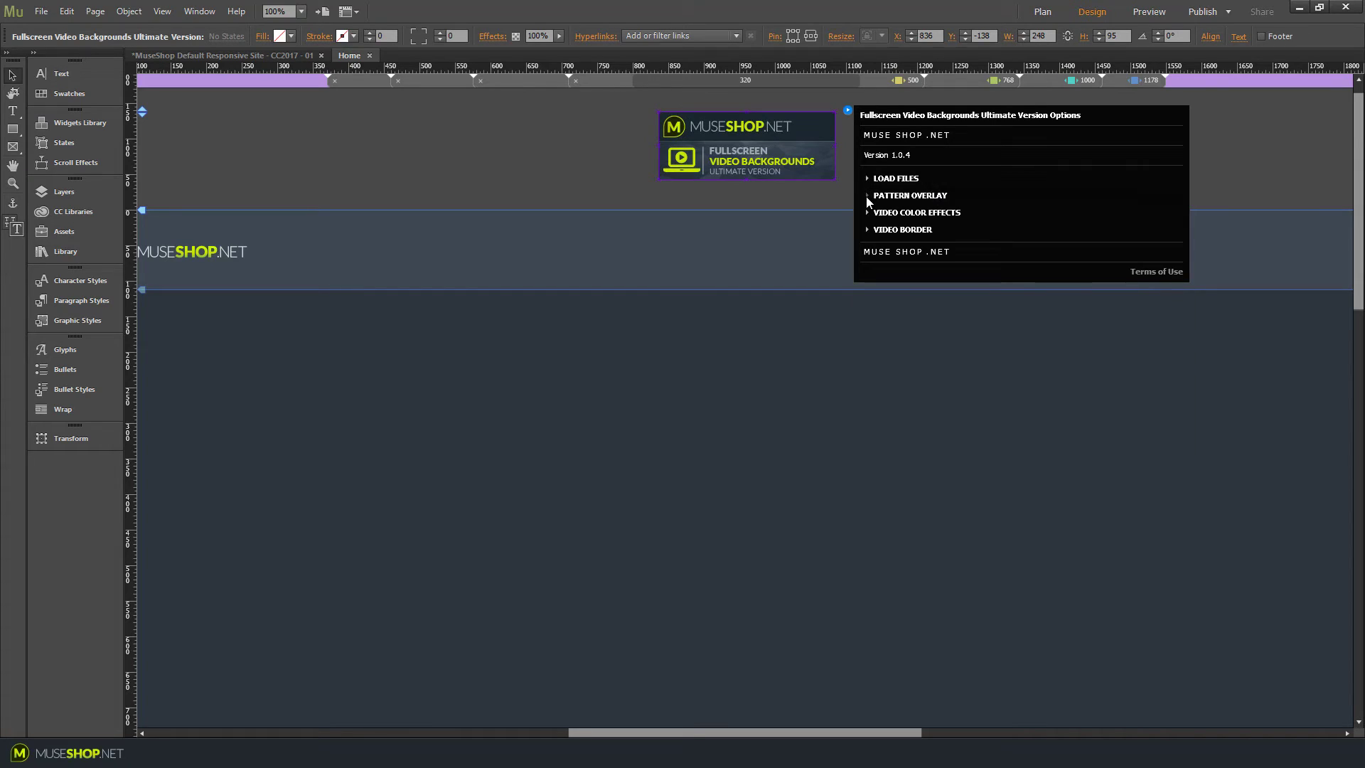
{"action": "left_click", "coordinate": [867, 197]}
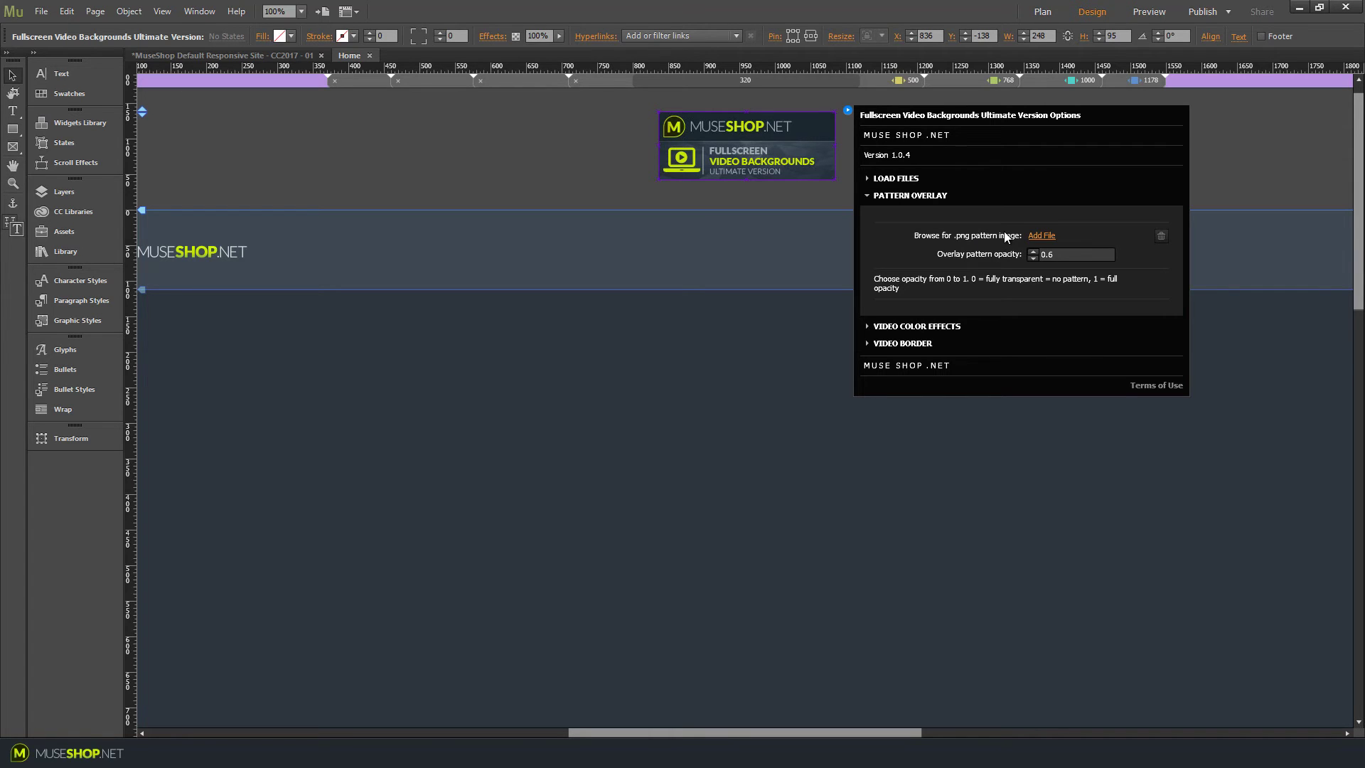
Step: Add overlay-pattern.png as the pattern overlay and preview it in a maximized browser window
{"action": "left_click", "coordinate": [1042, 236]}
{"action": "left_click", "coordinate": [262, 138]}
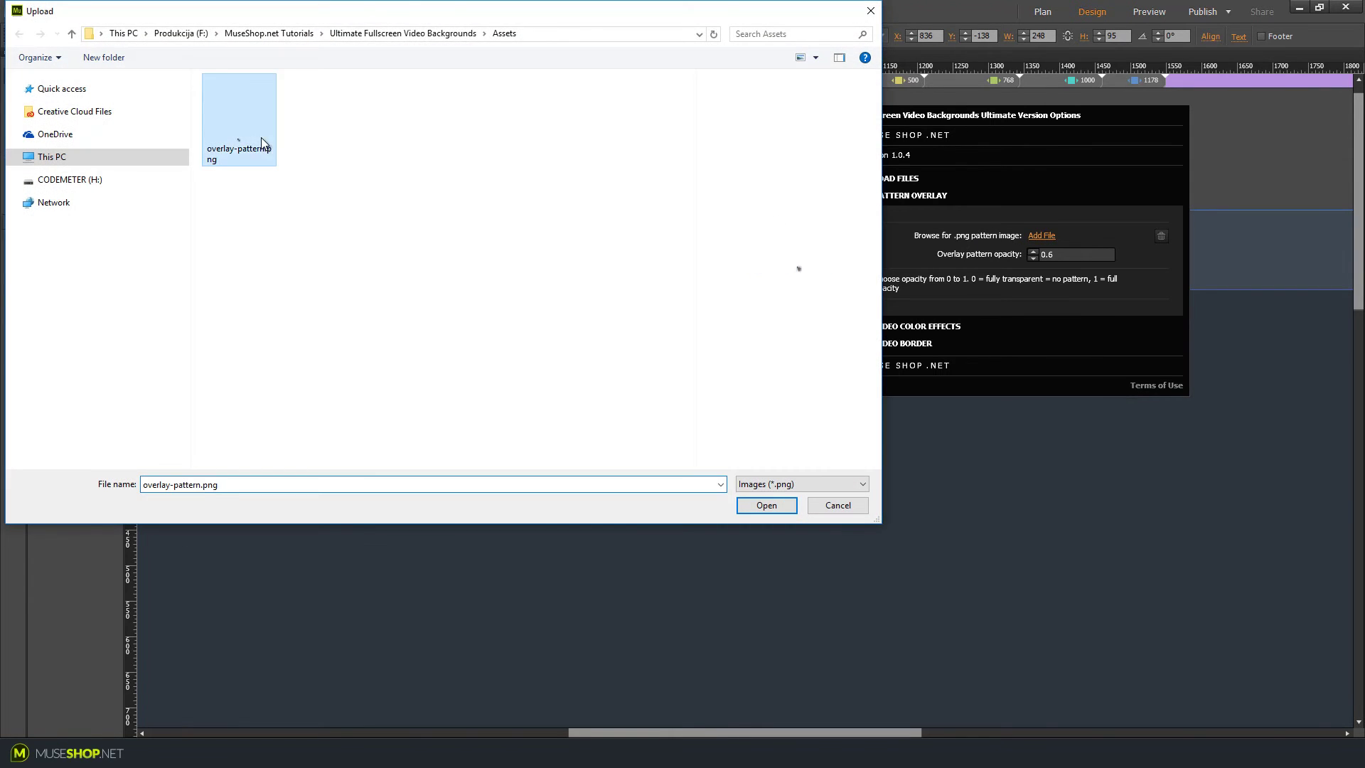
{"action": "left_click", "coordinate": [766, 505]}
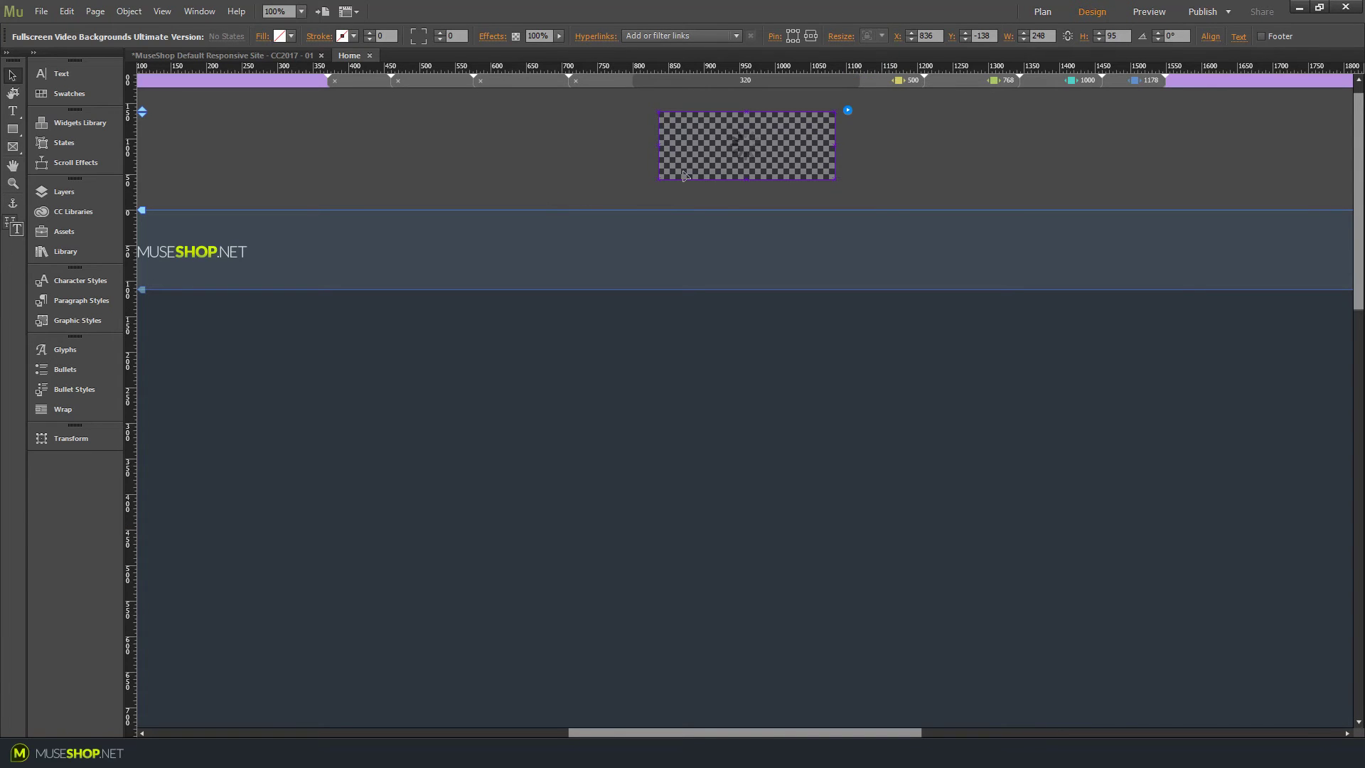
{"action": "key", "text": "ctrl+shift+e"}
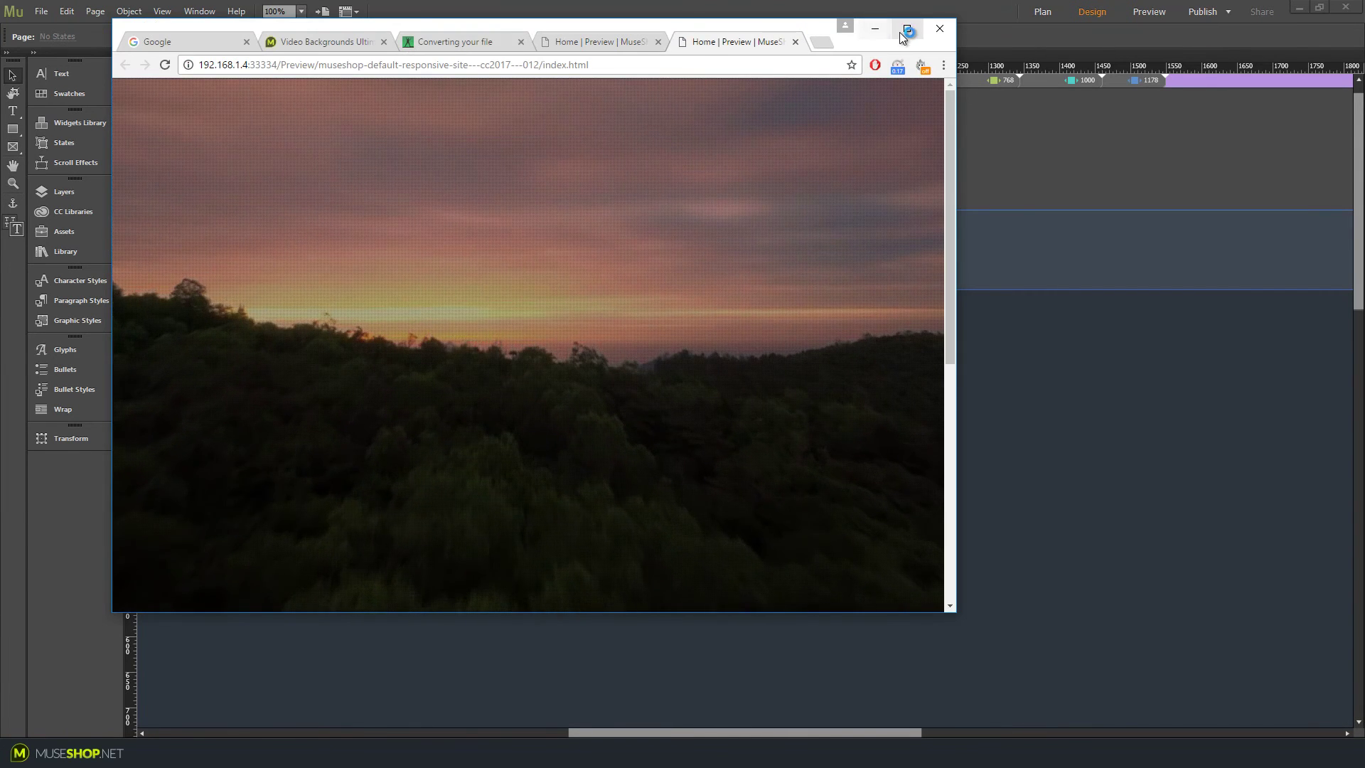
{"action": "left_click", "coordinate": [907, 28]}
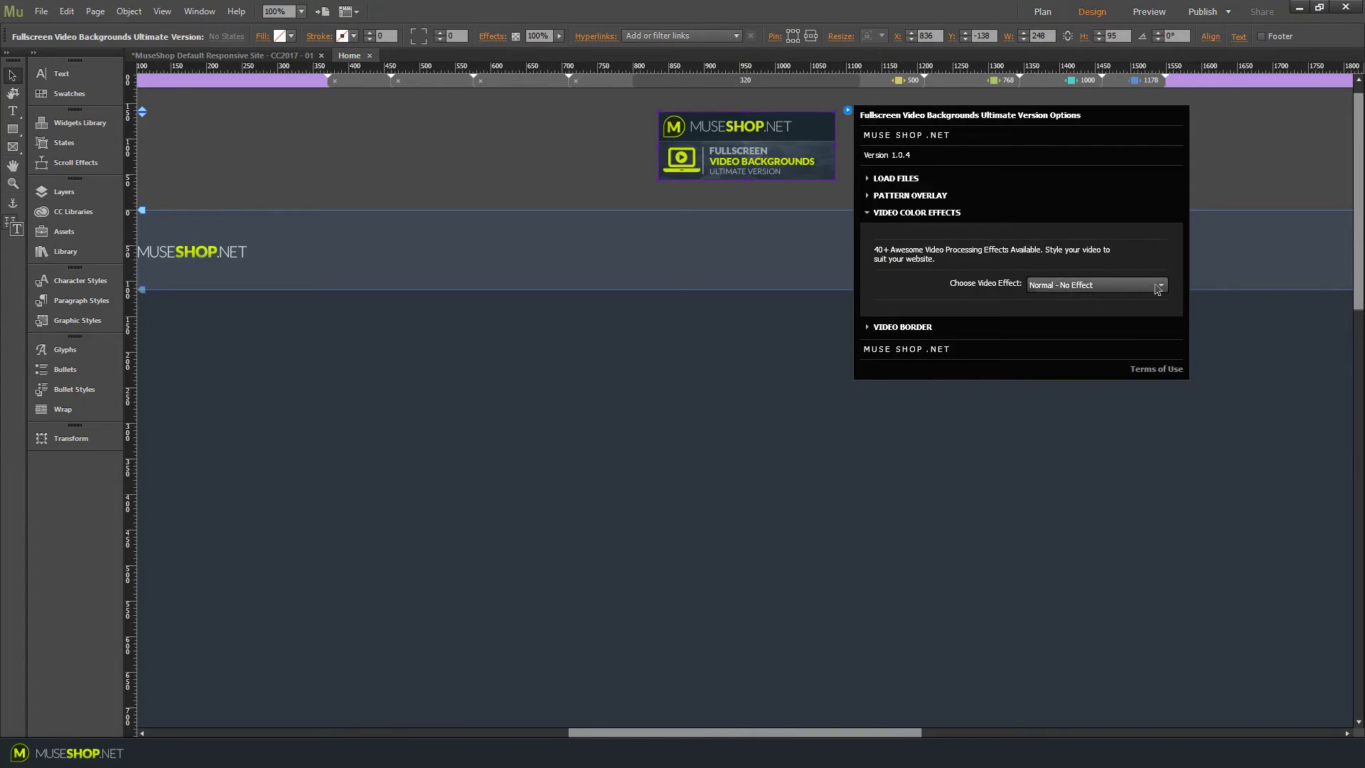
Step: Apply the MuseShop Blue Gradient 1 video effect and preview the page in the browser
{"action": "left_click", "coordinate": [1131, 284]}
{"action": "scroll", "coordinate": [1137, 388], "scroll_direction": "down", "scroll_amount": 2}
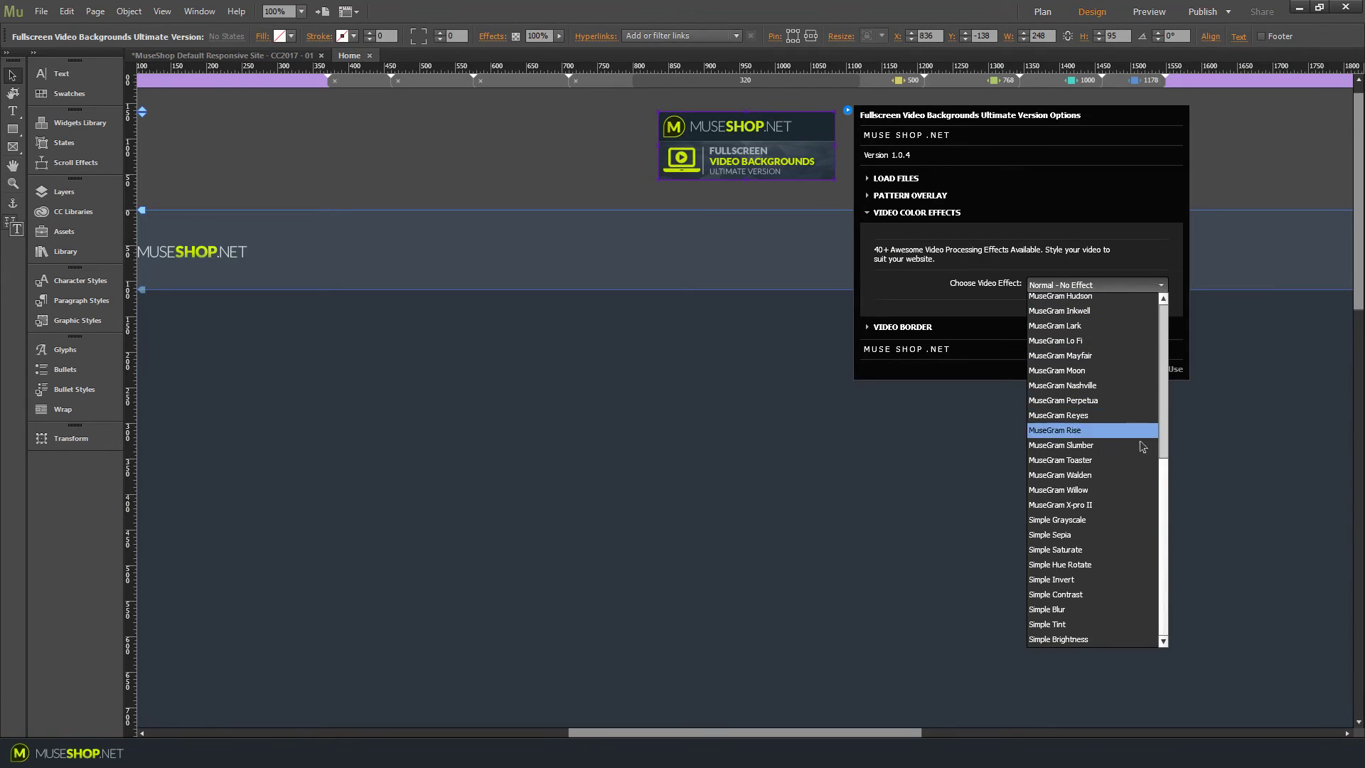
{"action": "scroll", "coordinate": [1141, 462], "scroll_direction": "up", "scroll_amount": 6}
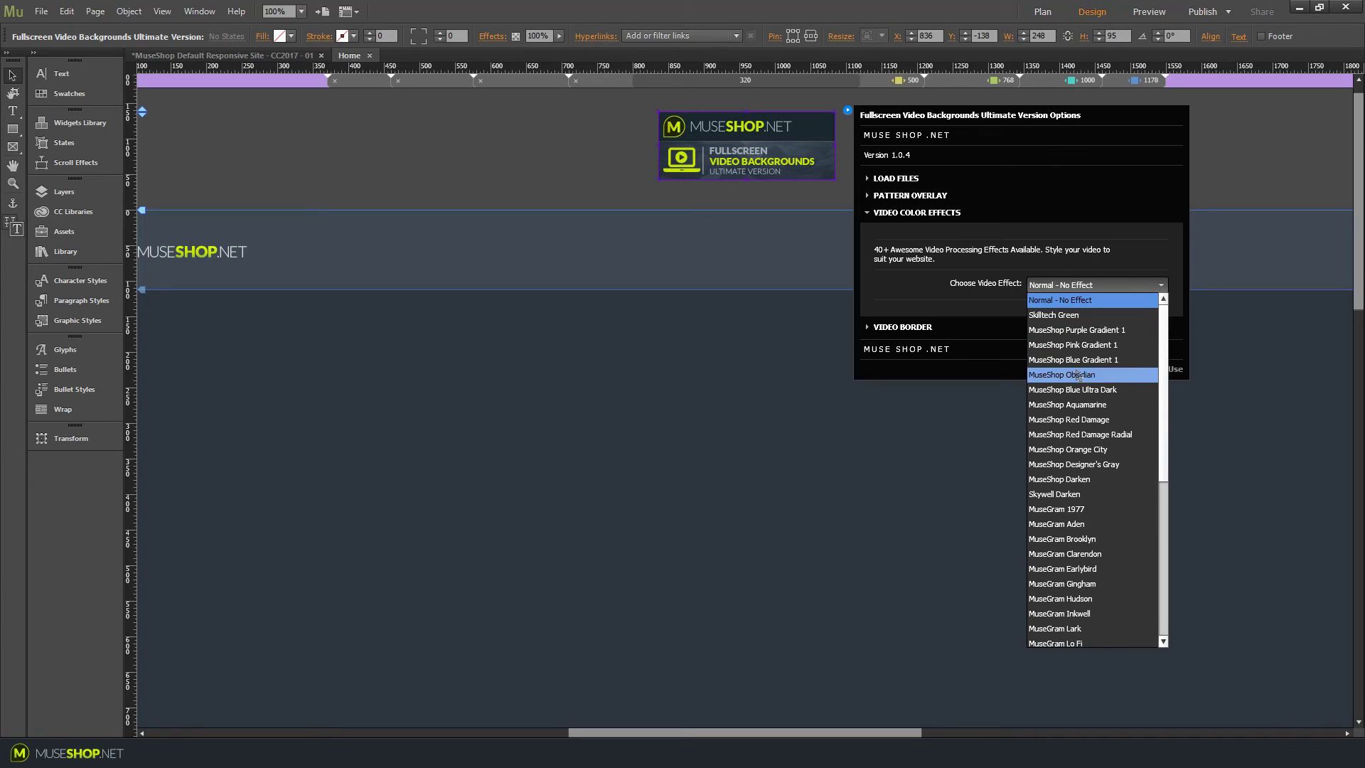
{"action": "left_click", "coordinate": [1109, 359]}
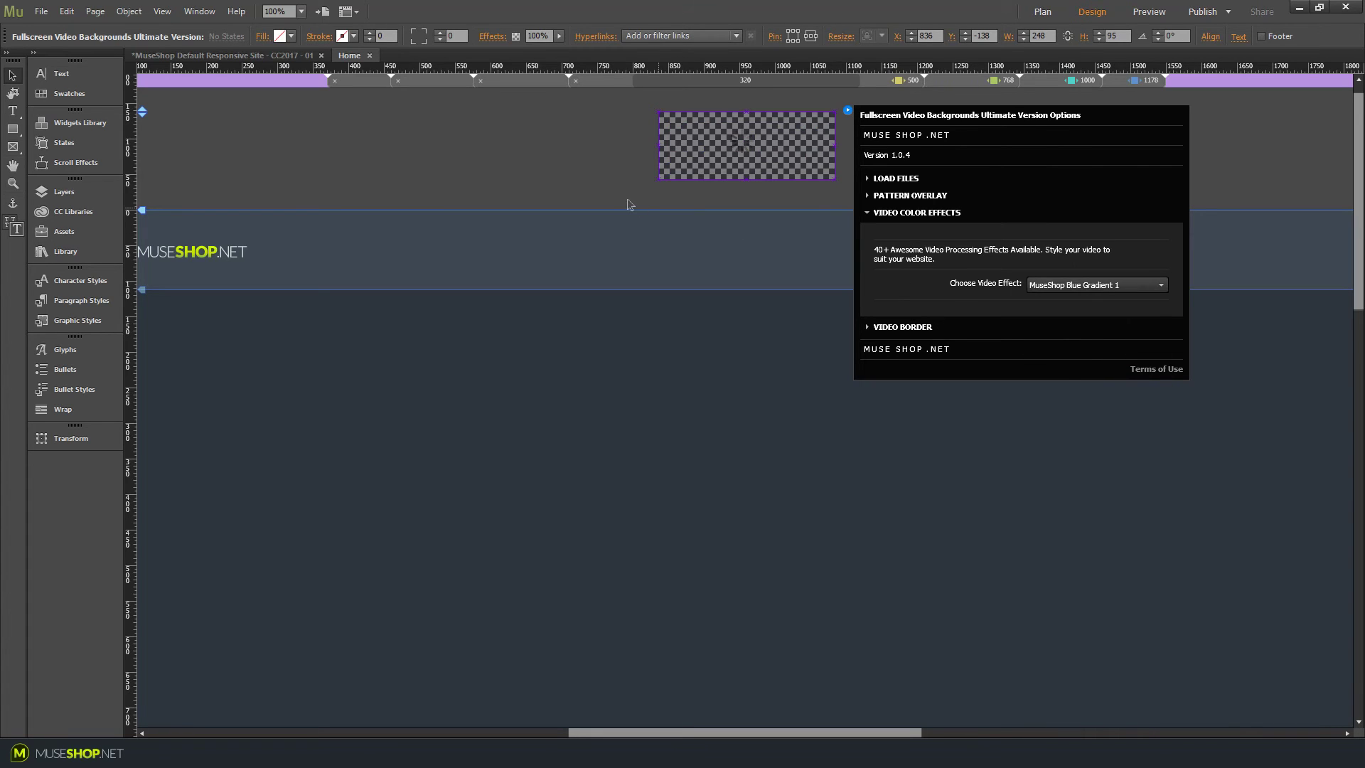
{"action": "key", "text": "ctrl+shift+e"}
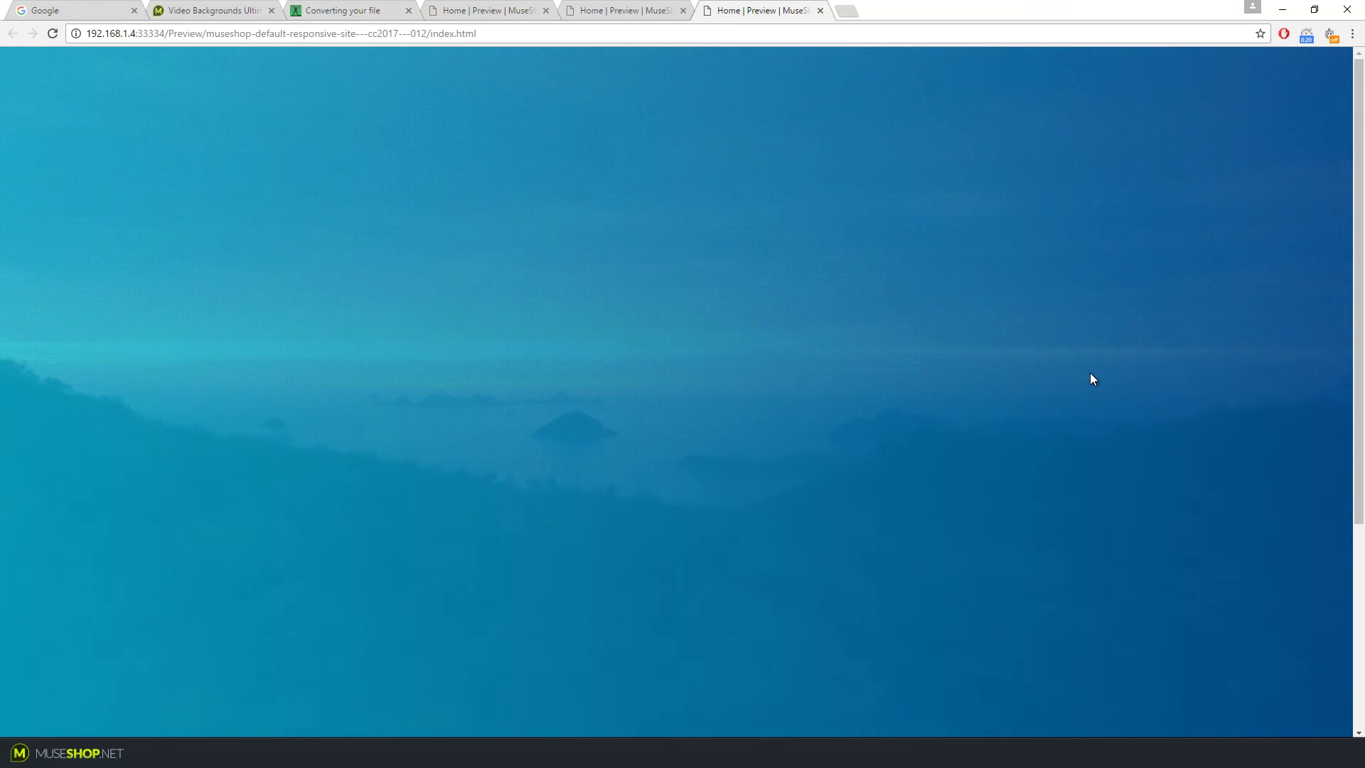
Step: Set the widget's video border thickness to 20 px and preview the framed video in the browser
{"action": "key", "text": "alt+Tab"}
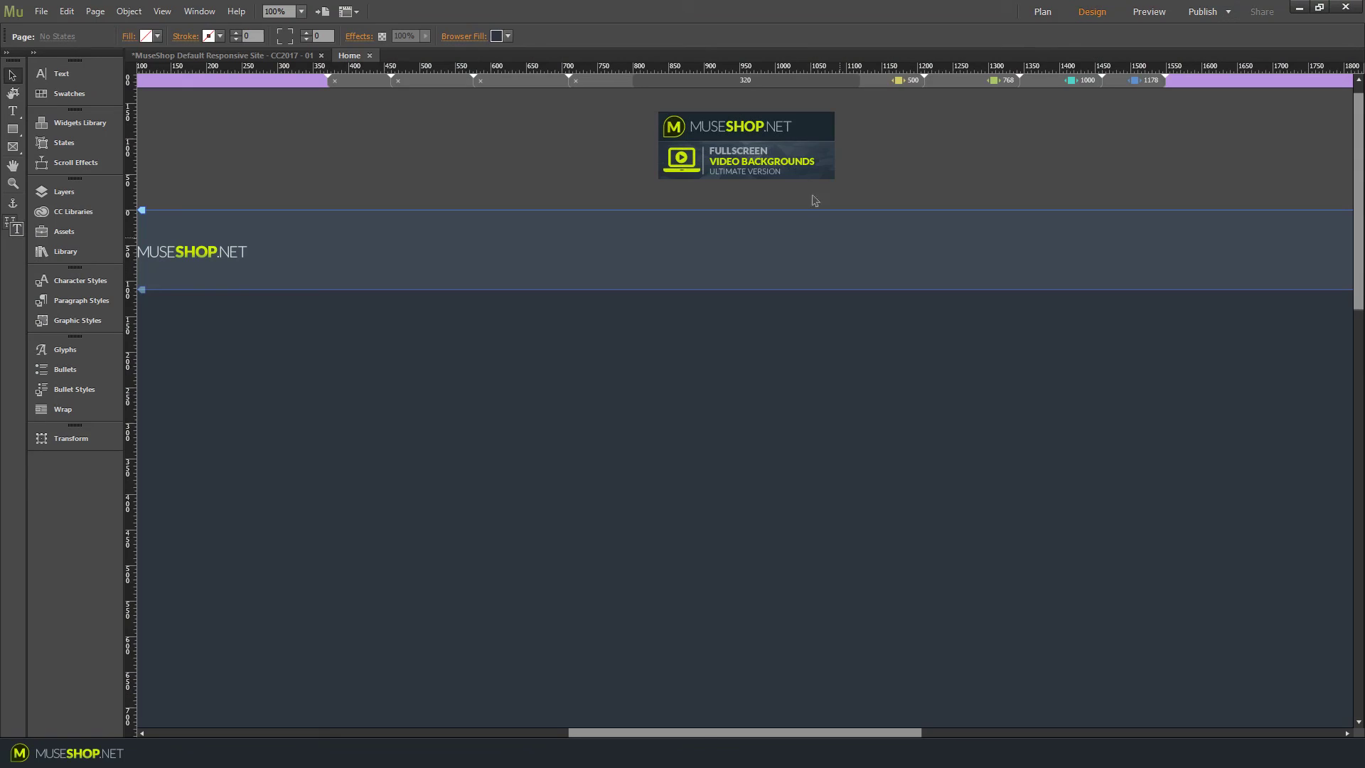
{"action": "left_click", "coordinate": [847, 111]}
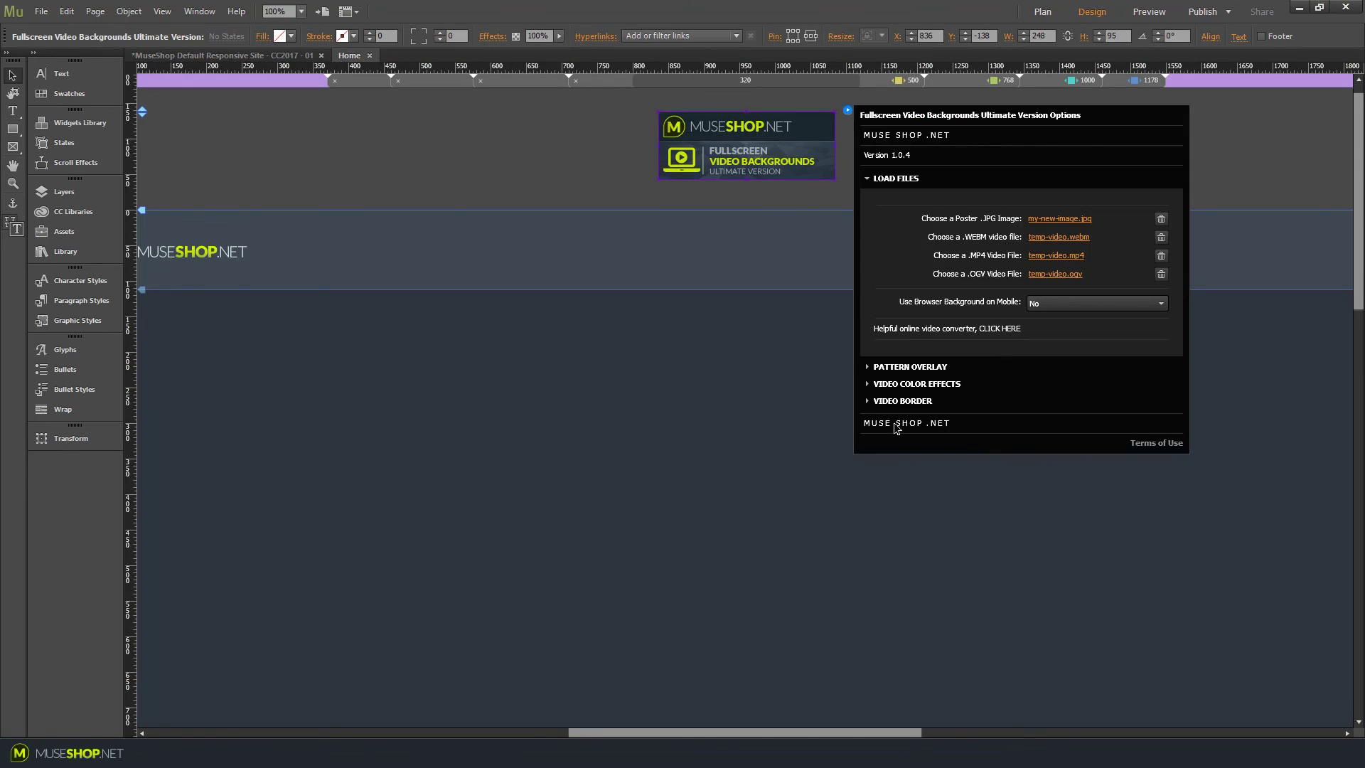
{"action": "left_click", "coordinate": [889, 403]}
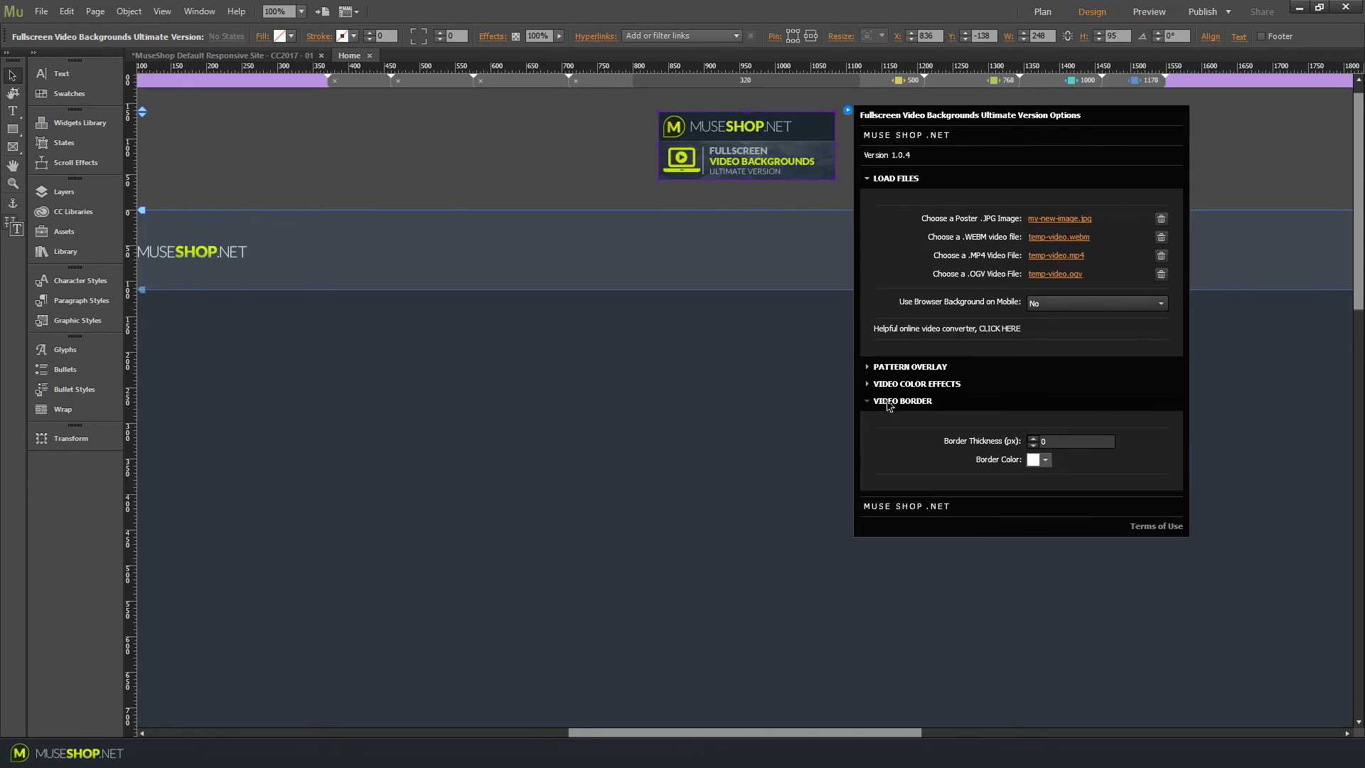
{"action": "left_click", "coordinate": [1059, 448]}
{"action": "type", "text": "20"}
{"action": "key", "text": "Return"}
{"action": "left_click", "coordinate": [581, 144]}
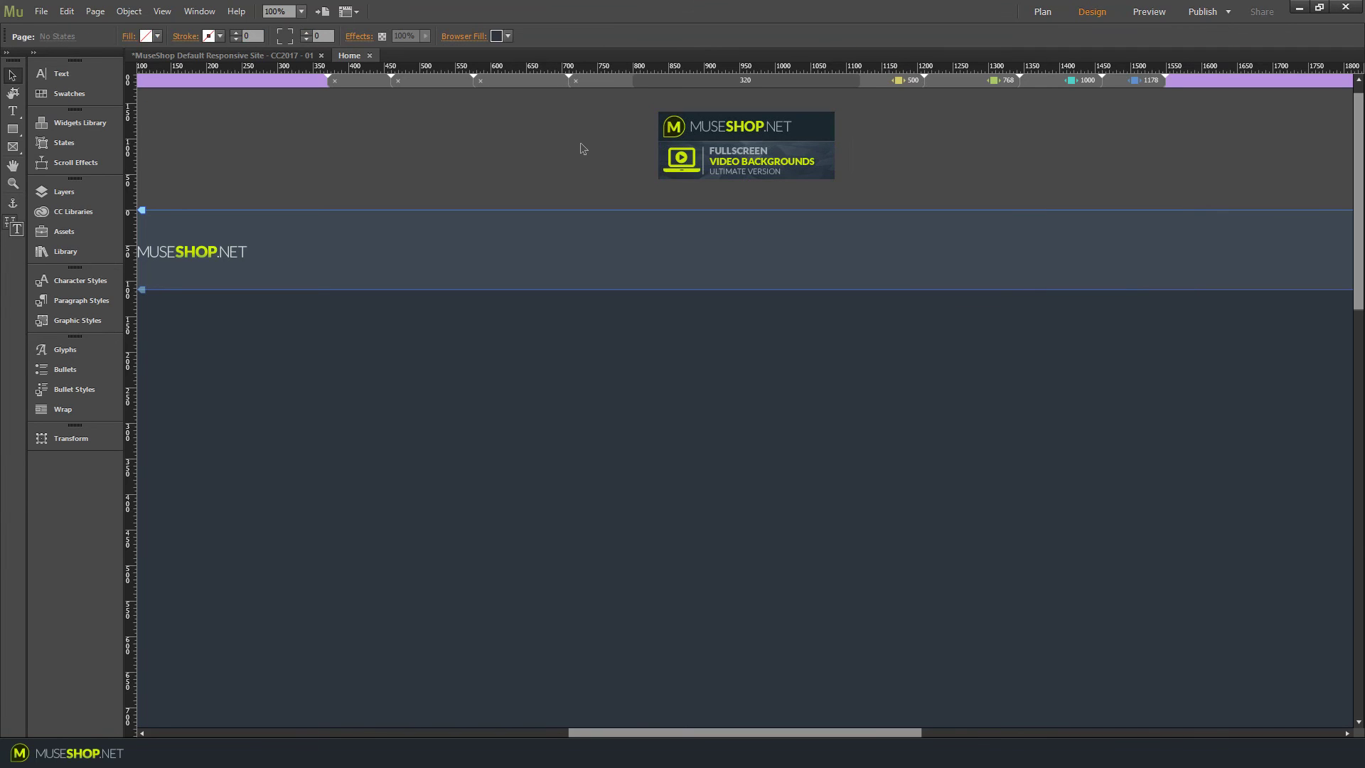
{"action": "key", "text": "ctrl+alt+shift+e"}
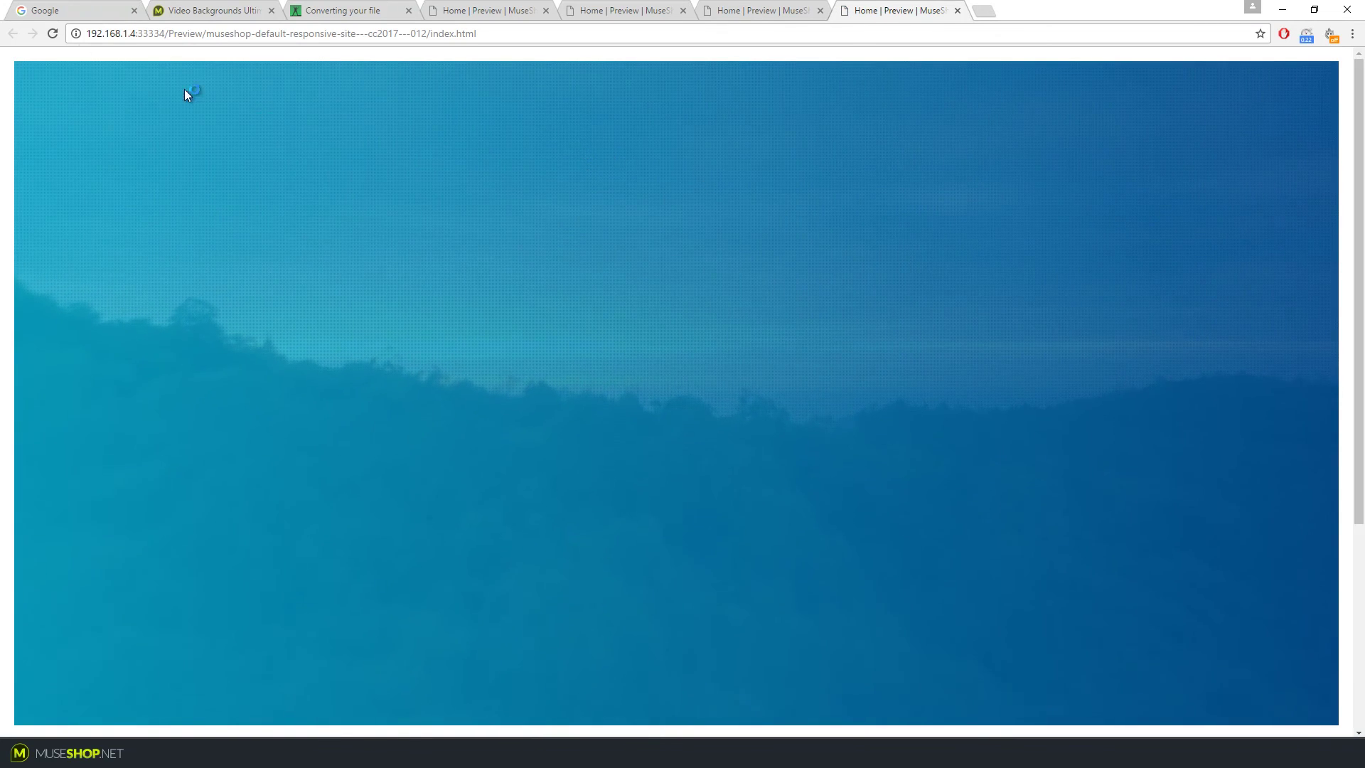